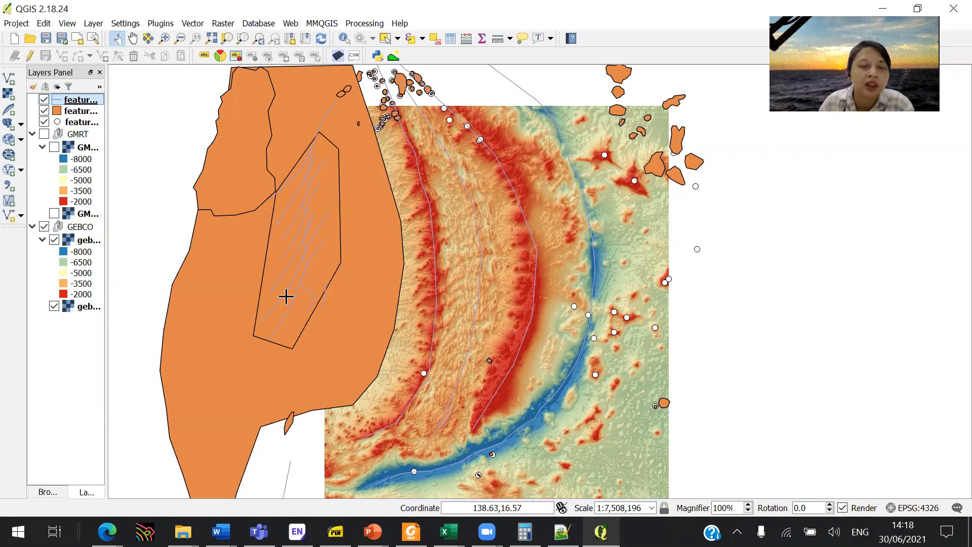
Step: Hide the features-multipolygon and features-point layers on the map
left_click(44, 111)
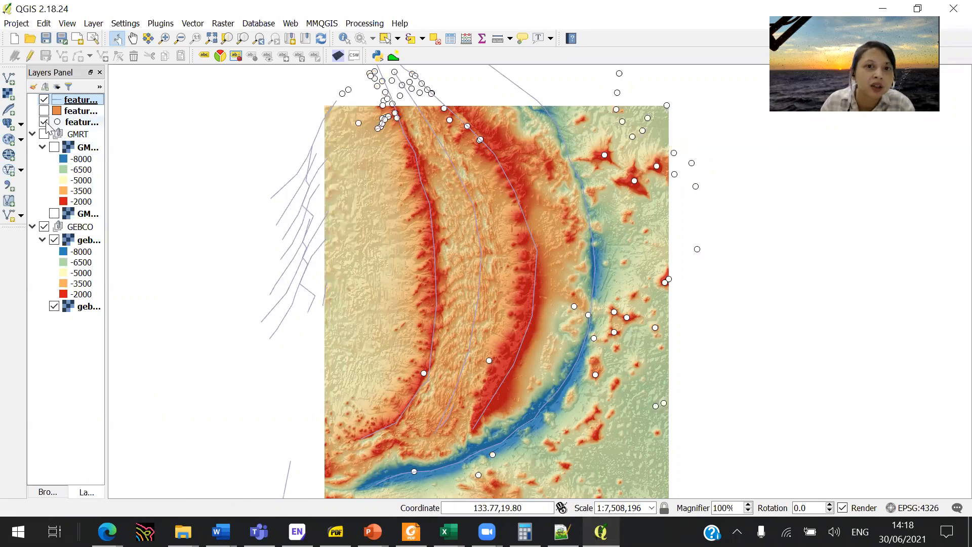
left_click(44, 122)
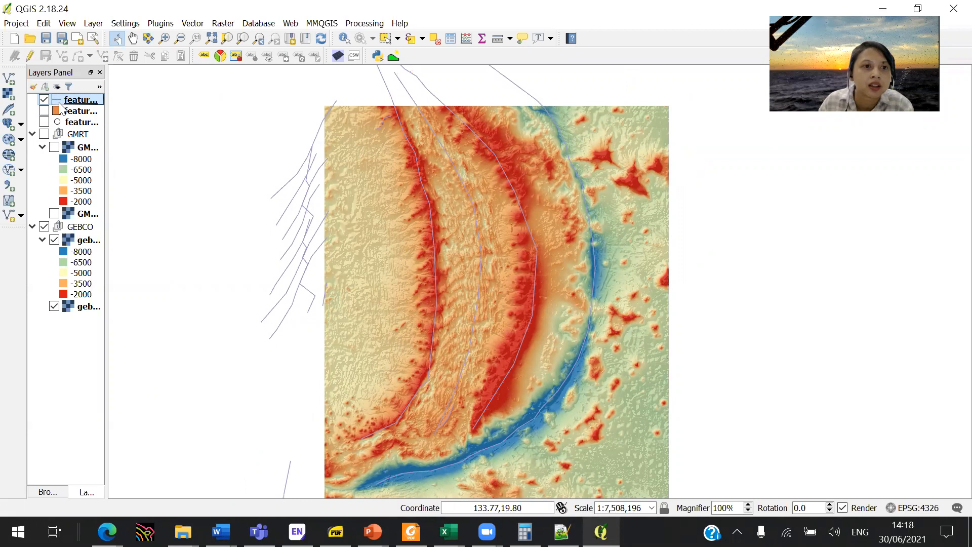
Step: Set the line colour of the features-multilinestring layer to black (#000000) and apply it
double_click(95, 97)
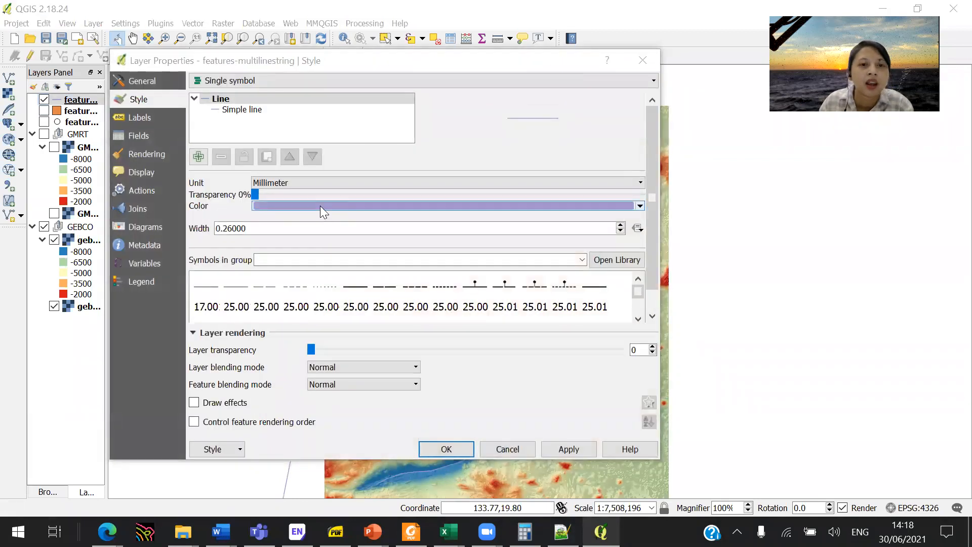
left_click(320, 206)
left_click_drag(640, 198, 581, 199)
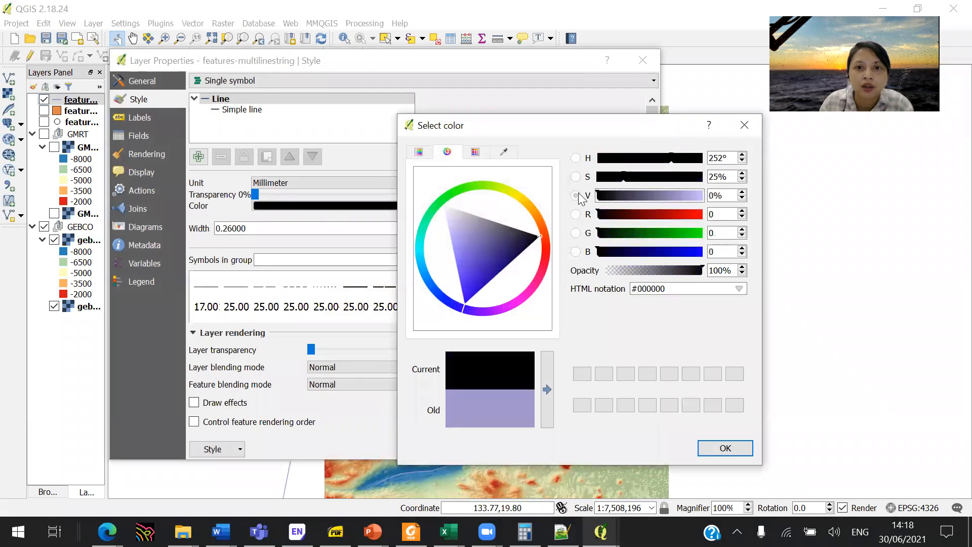
left_click(726, 448)
left_click(576, 451)
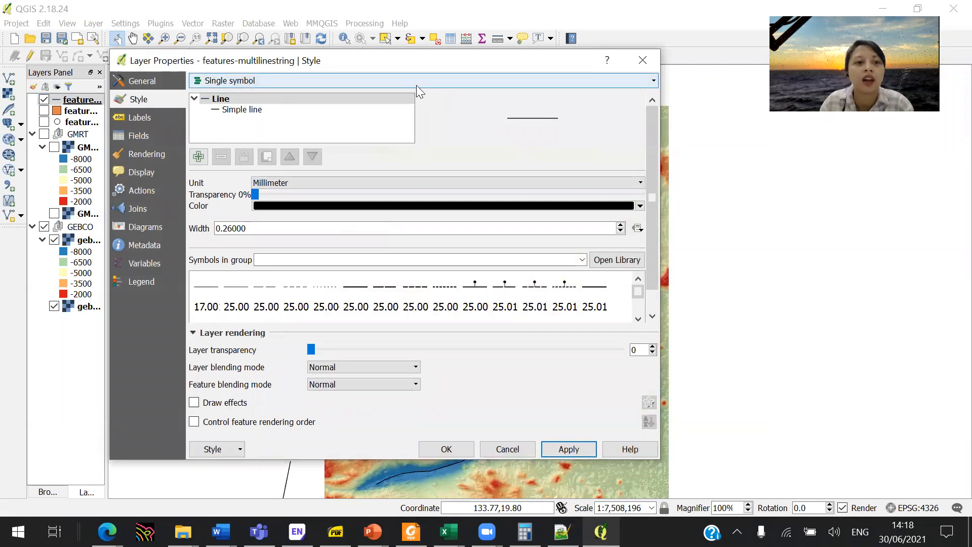
Step: Try a line width of 0.35 mm for the features-multilinestring layer
left_click_drag(413, 61, 245, 70)
left_click_drag(53, 236, 156, 243)
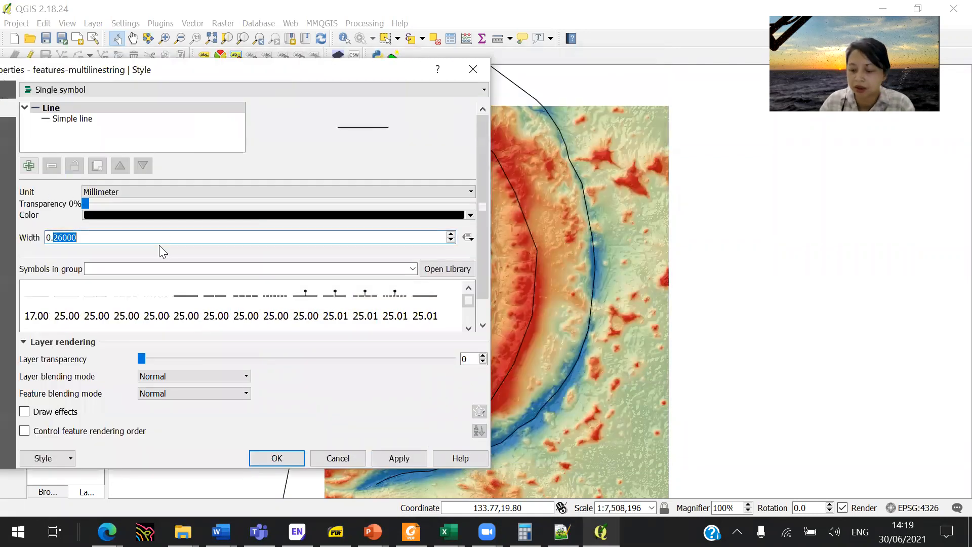
type("35")
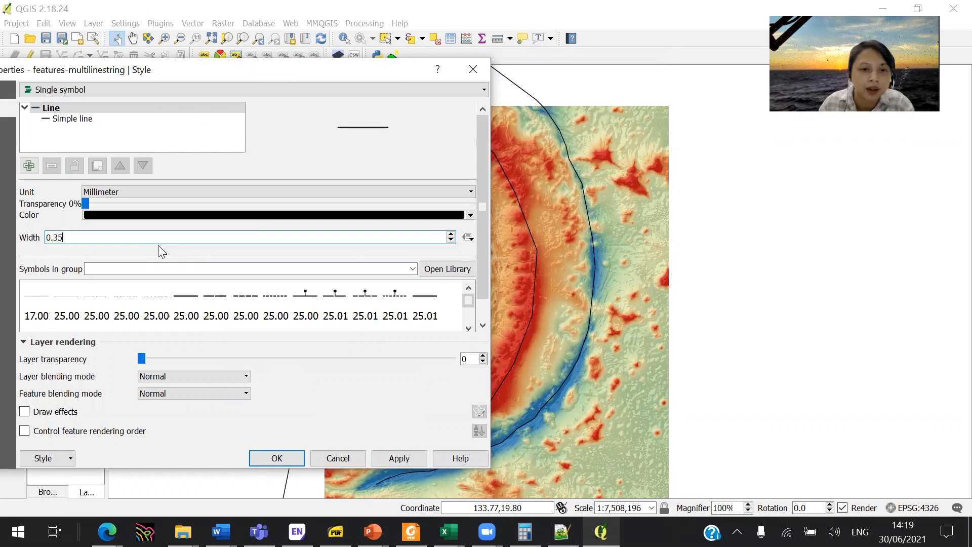
left_click(414, 457)
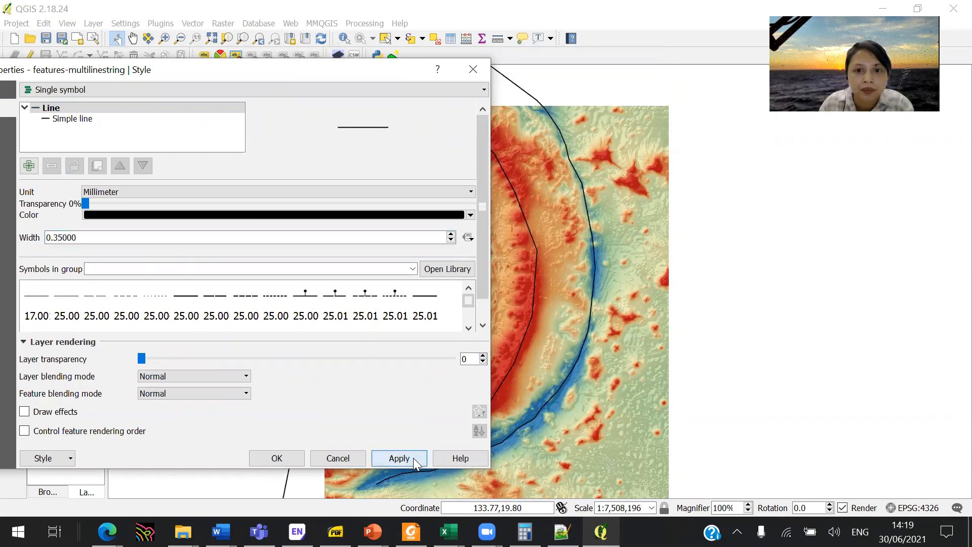
Step: Set the line width of the features-multilinestring layer to 0.5 mm and accept the layer properties
double_click(186, 241)
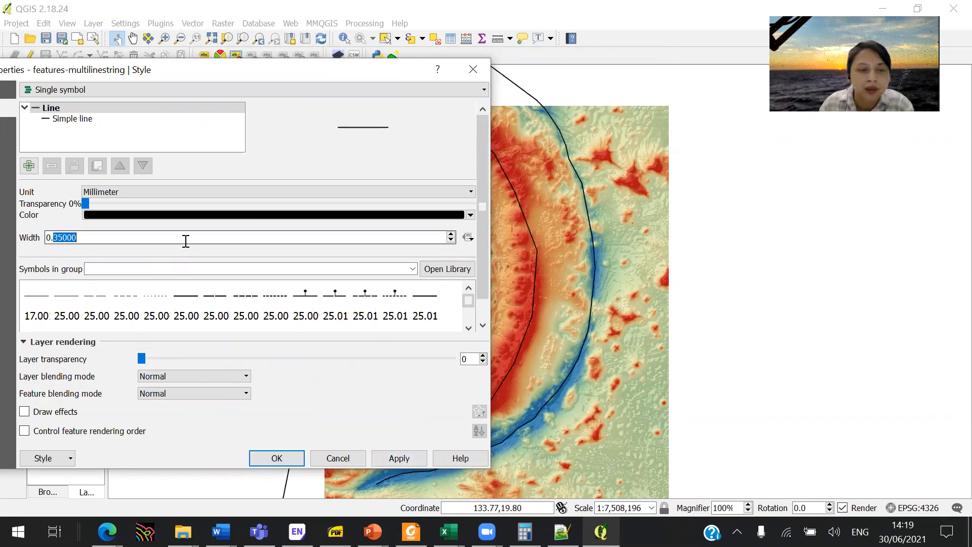
type("50")
left_click(411, 462)
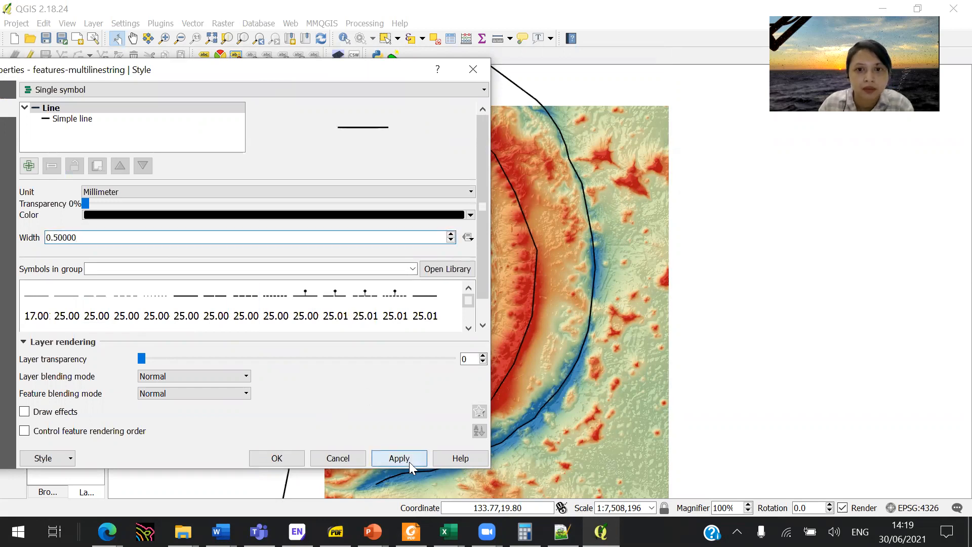
left_click(299, 458)
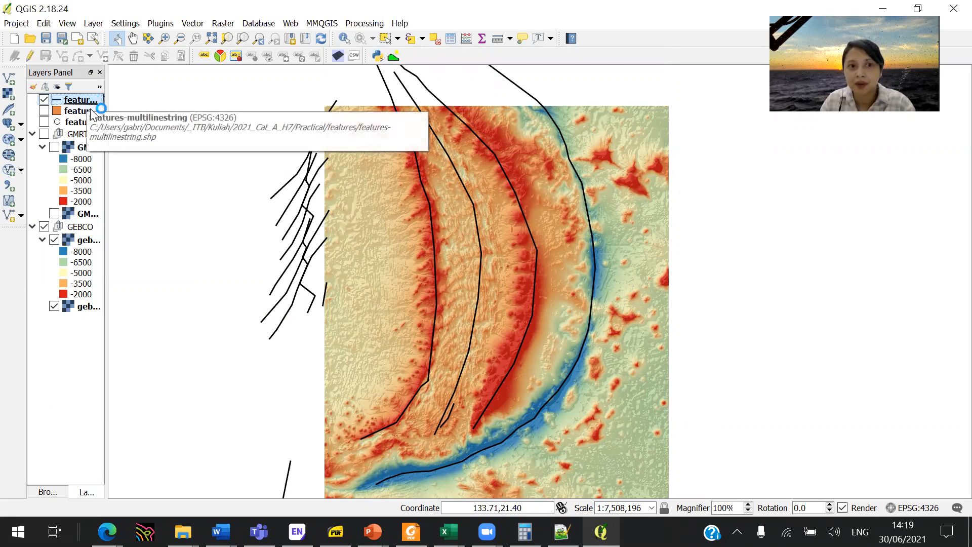
Step: Examine the attribute table of the features-multilinestring layer, sorting the features by type and by name
left_click_drag(107, 133, 187, 138)
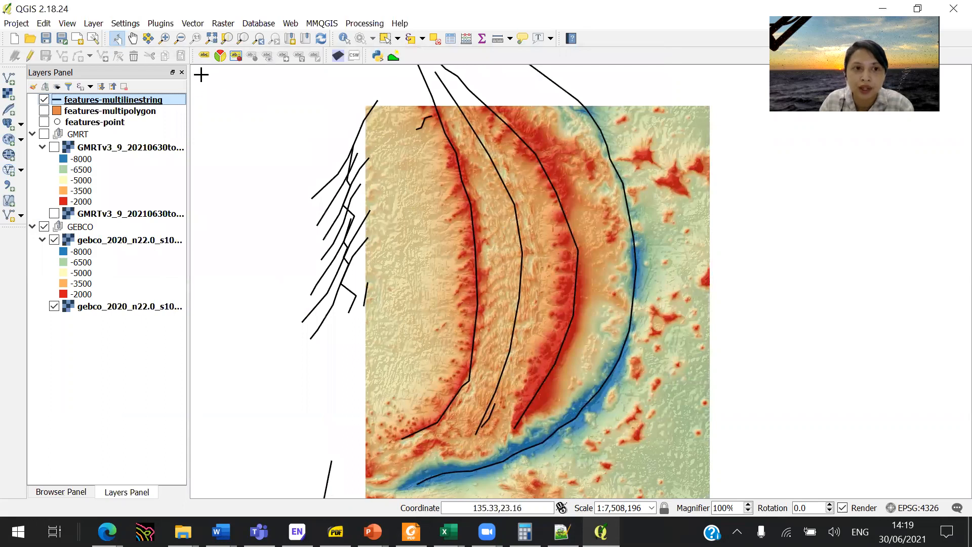
right_click(171, 103)
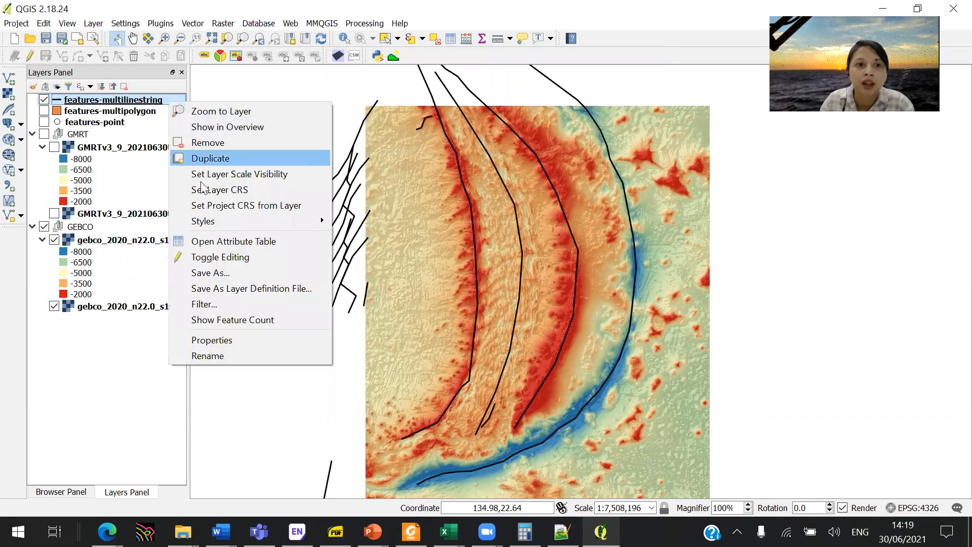
left_click(225, 243)
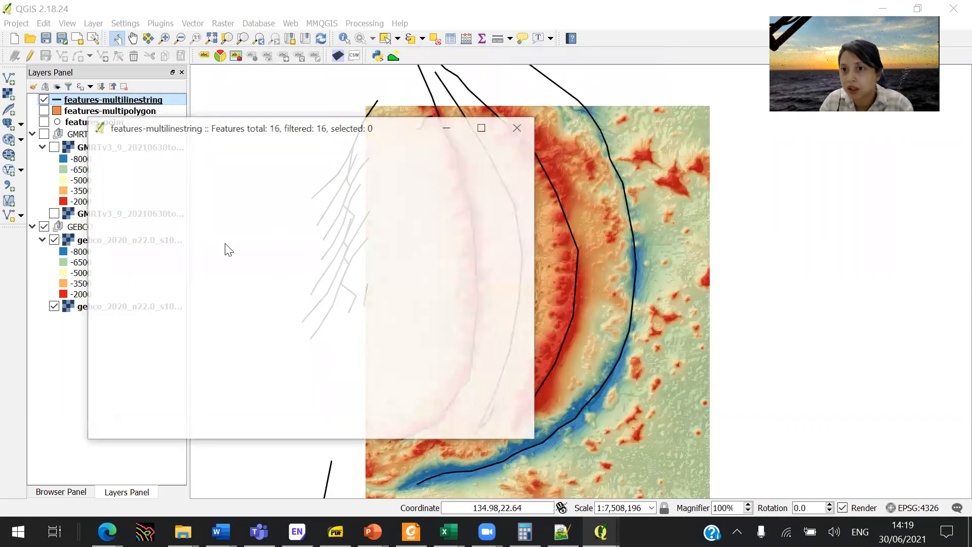
mouse_move(247, 417)
left_mouse_down()
mouse_move(369, 425)
mouse_move(248, 412)
left_mouse_up()
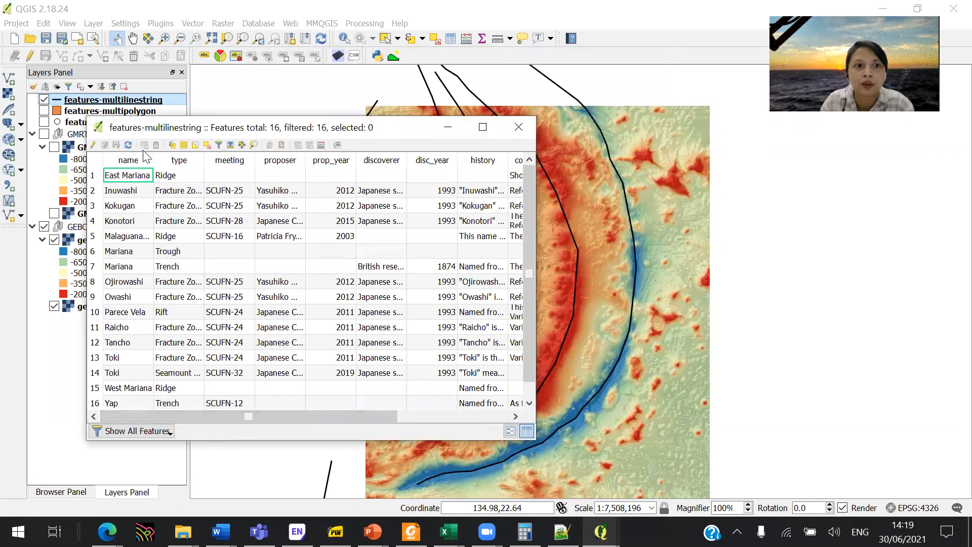
left_click(186, 159)
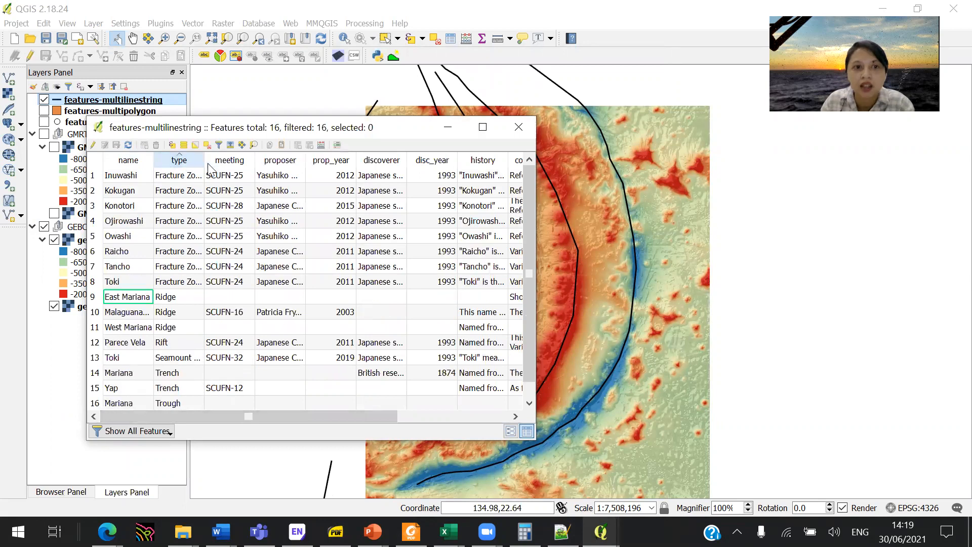
left_click(147, 161)
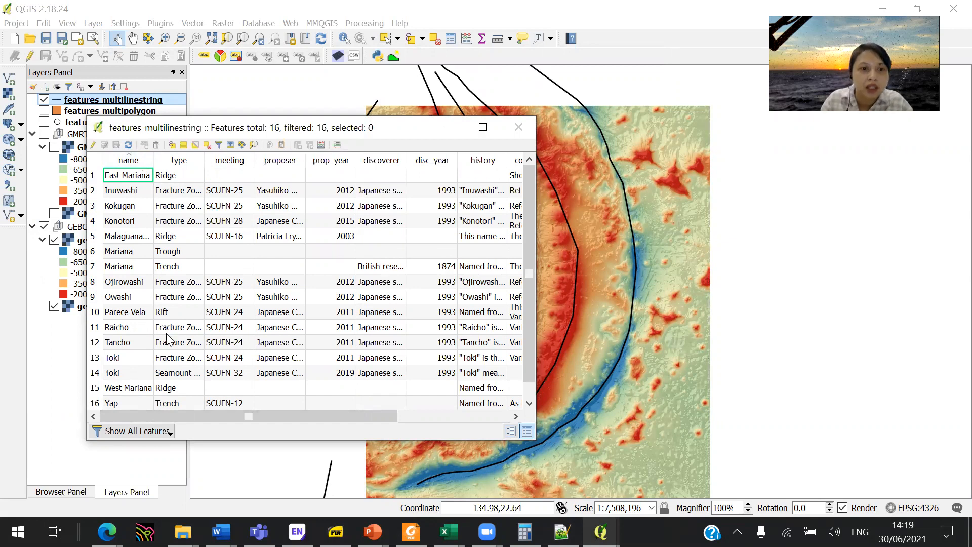
Step: Examine the proposal and discovery columns of the attribute table with the features sorted by prop_year, and close the table
double_click(204, 160)
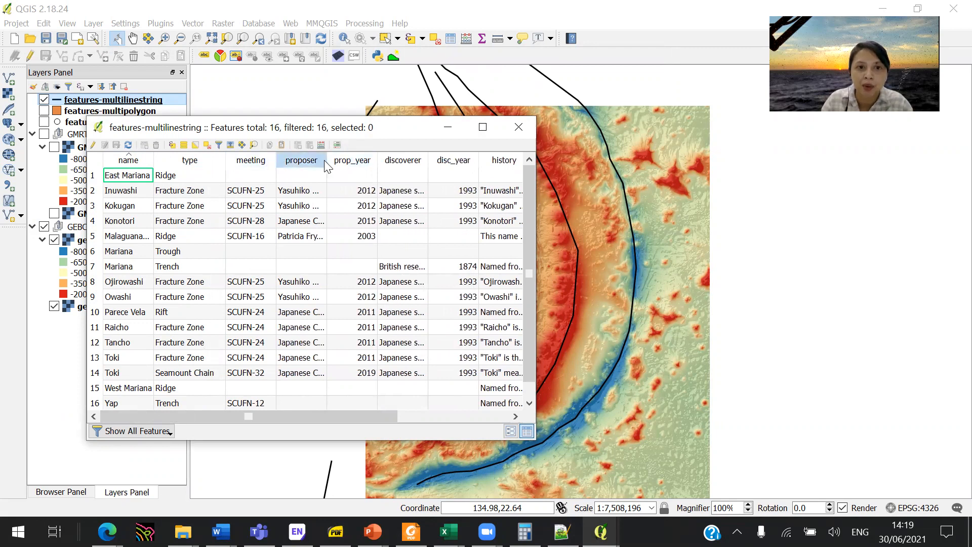
left_click(352, 160)
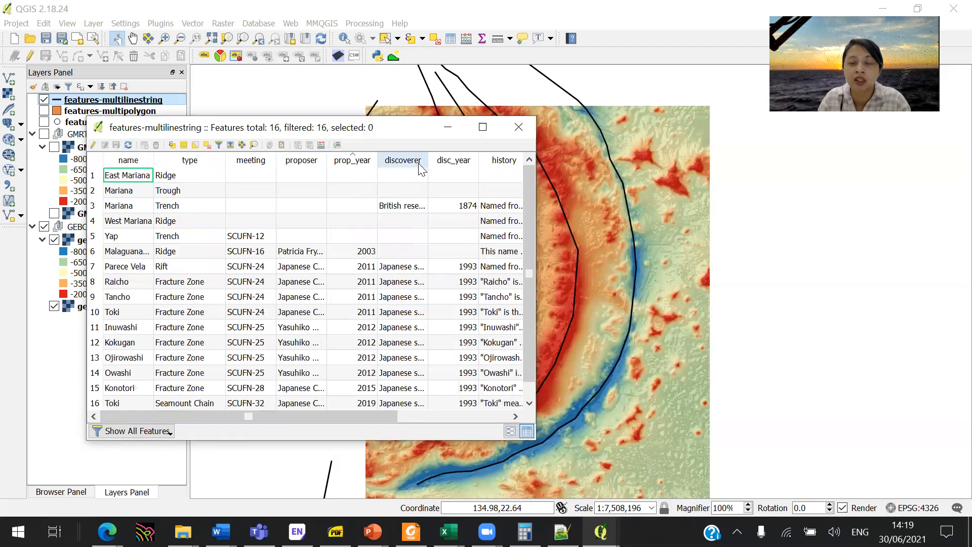
left_click_drag(453, 169, 476, 172)
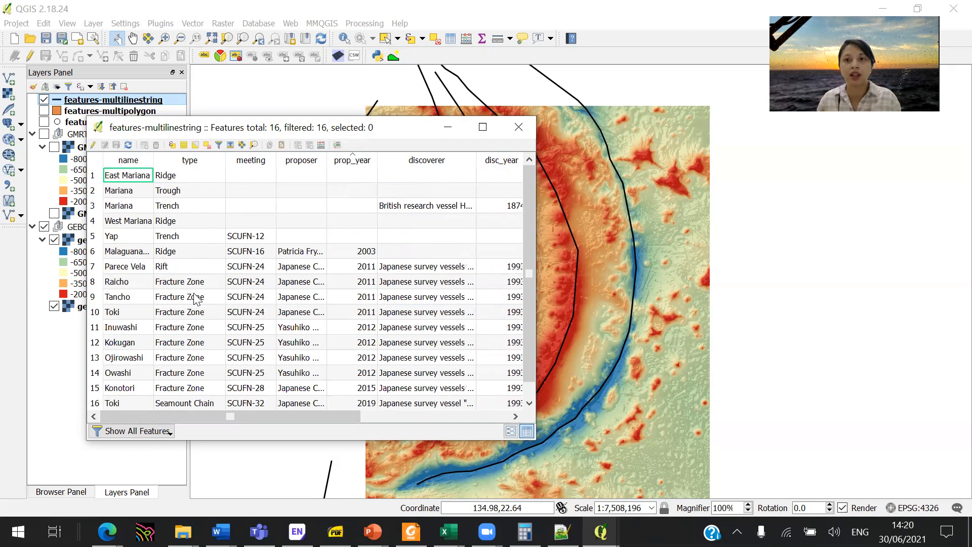
left_click(519, 128)
Step: Switch the features-multilinestring layer's style from a single symbol to Categorized
right_click(181, 103)
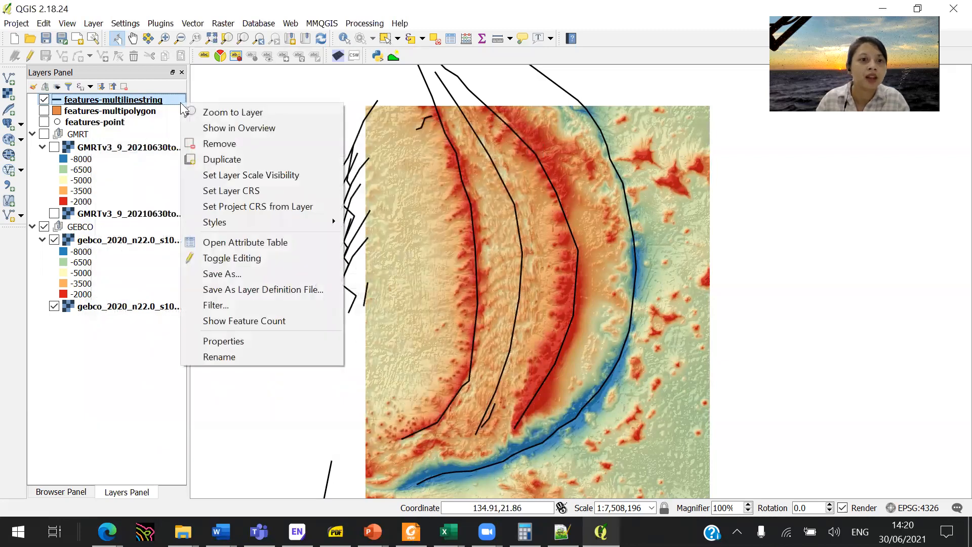
left_click(231, 339)
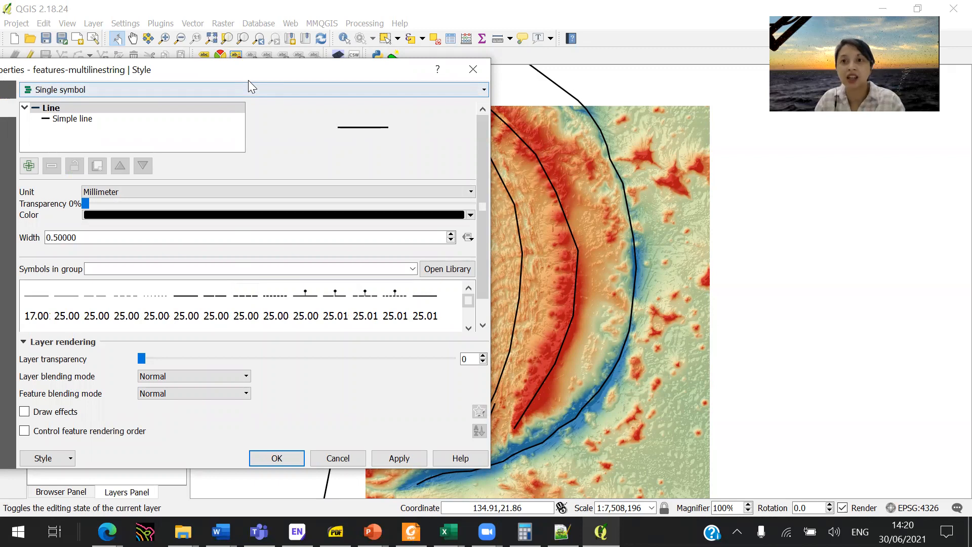
left_click_drag(248, 80, 325, 82)
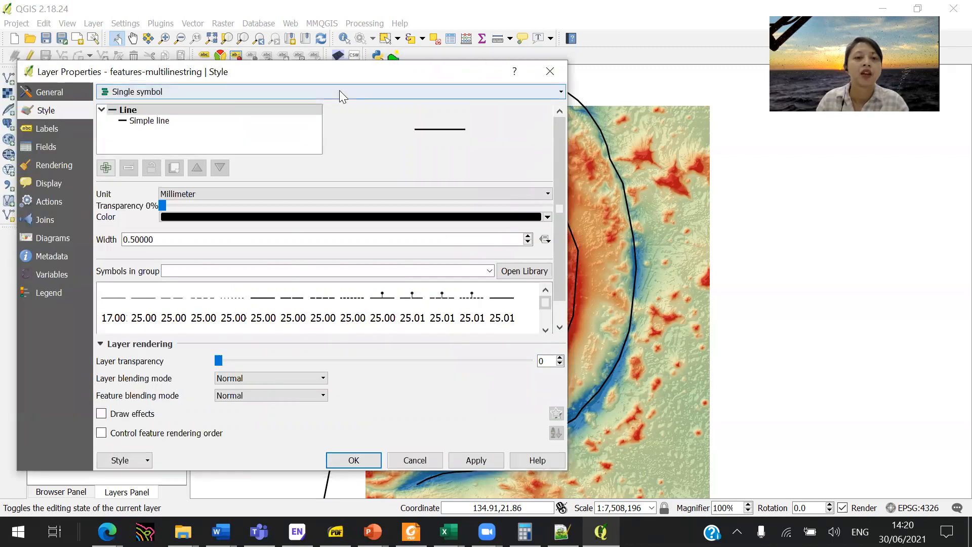
left_click(340, 90)
left_click(327, 124)
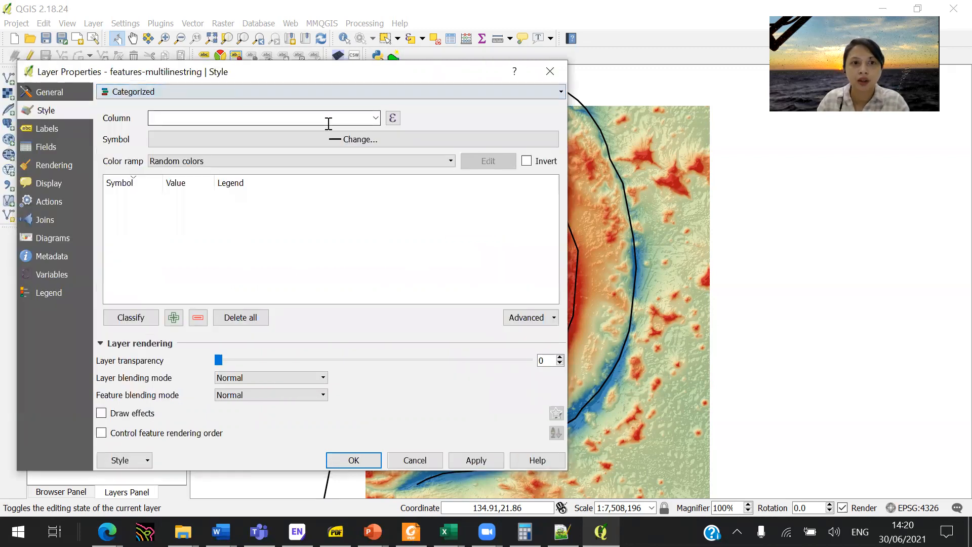
left_click(283, 88)
left_click(39, 116)
left_click(195, 90)
left_click(192, 111)
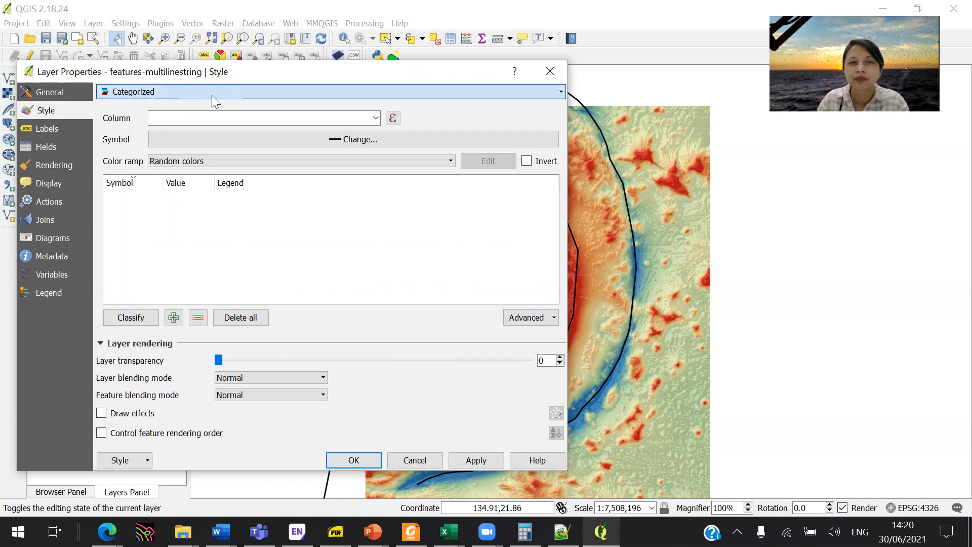
left_click(219, 91)
left_click(212, 123)
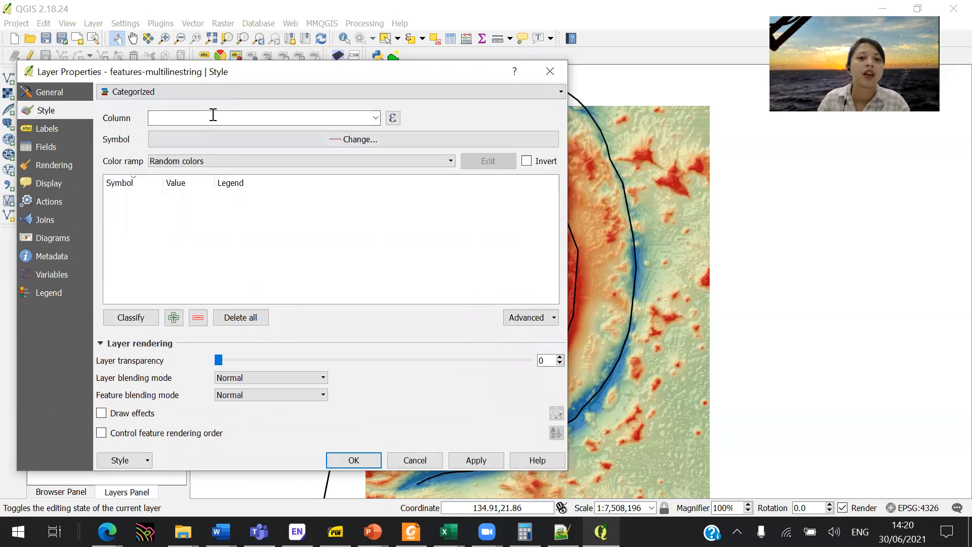
Step: Choose type as the category column and set the base line symbol to black with a width of 0.5 mm
left_click(375, 118)
left_click(317, 144)
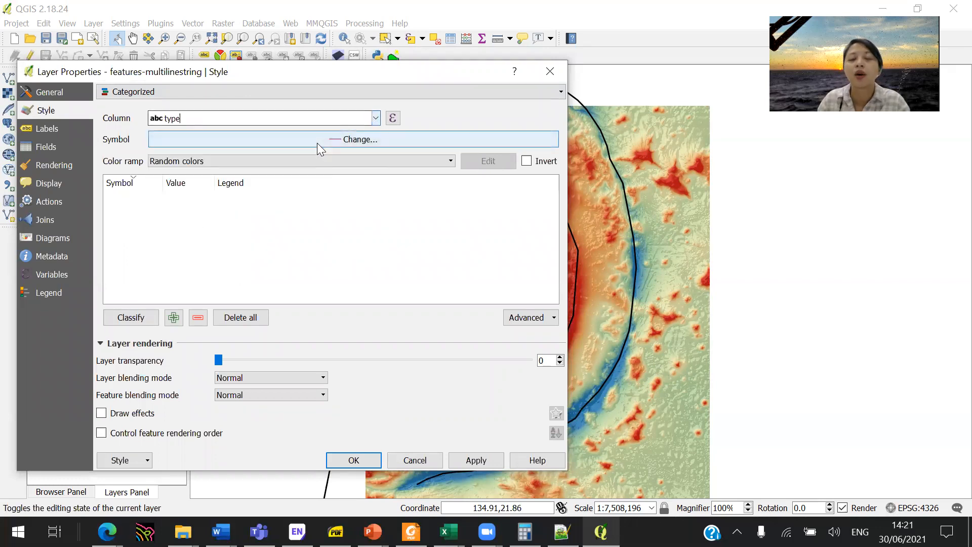
left_click(337, 137)
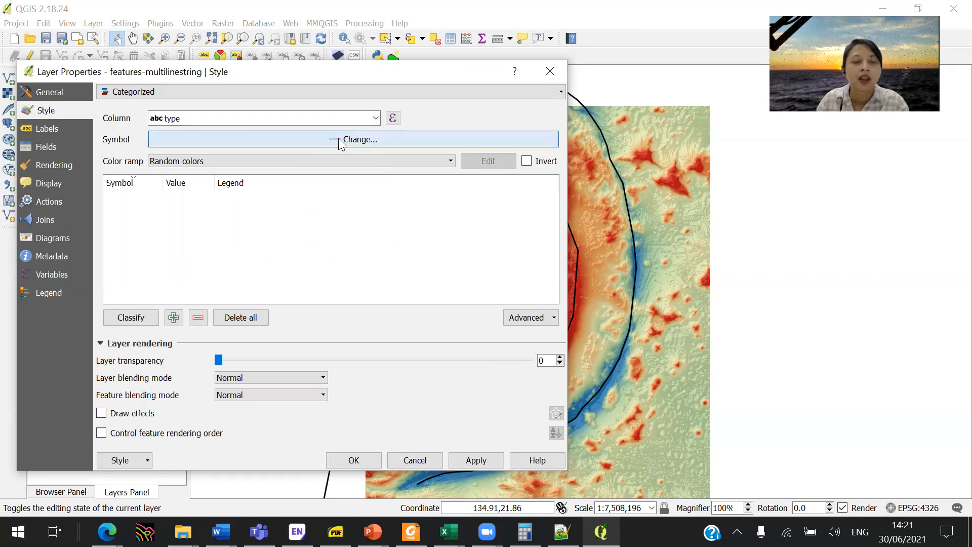
left_click(357, 141)
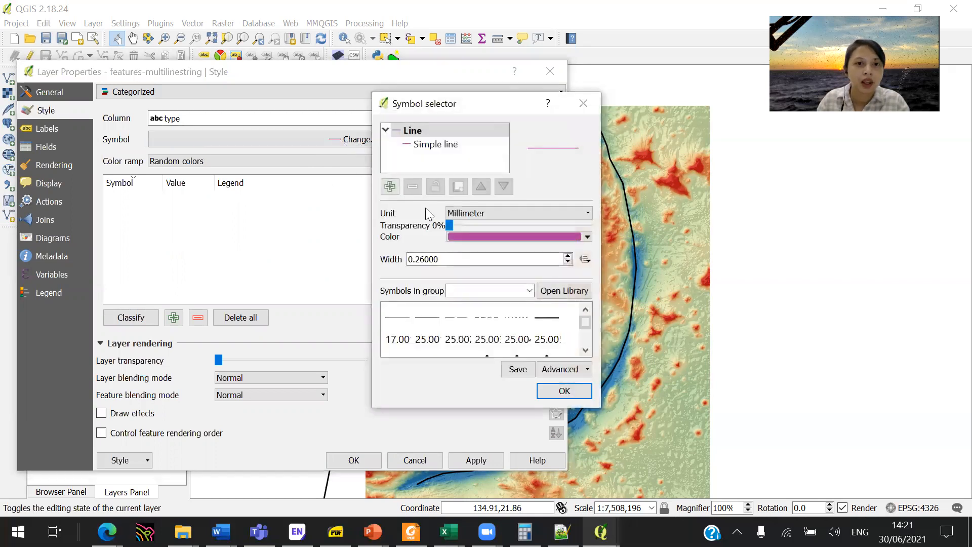
left_click(511, 238)
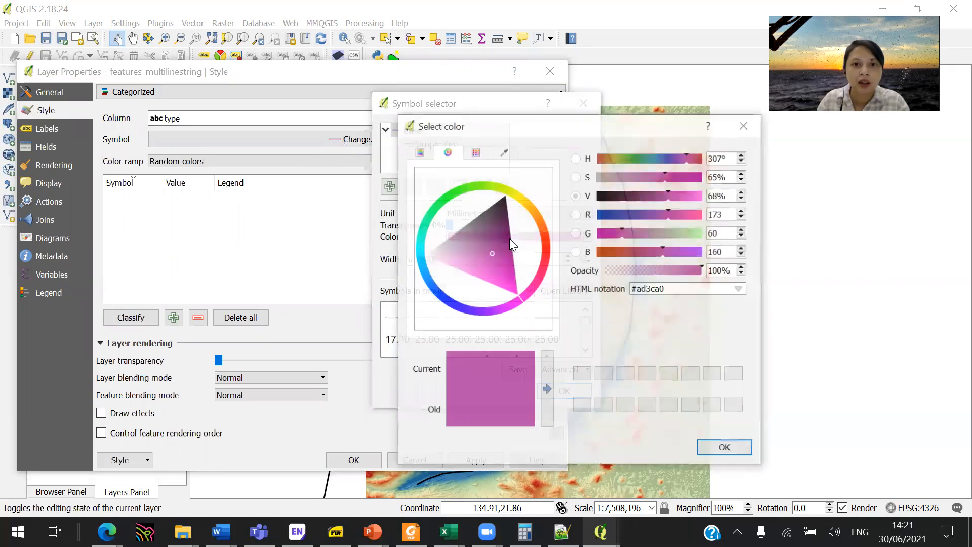
left_click(724, 447)
left_click_drag(411, 259, 590, 260)
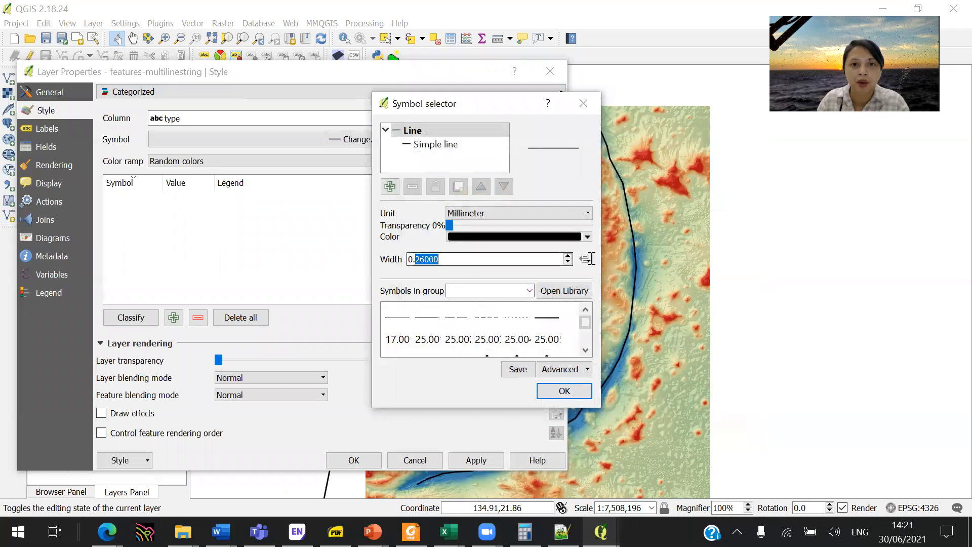
type("0.5")
left_click(575, 388)
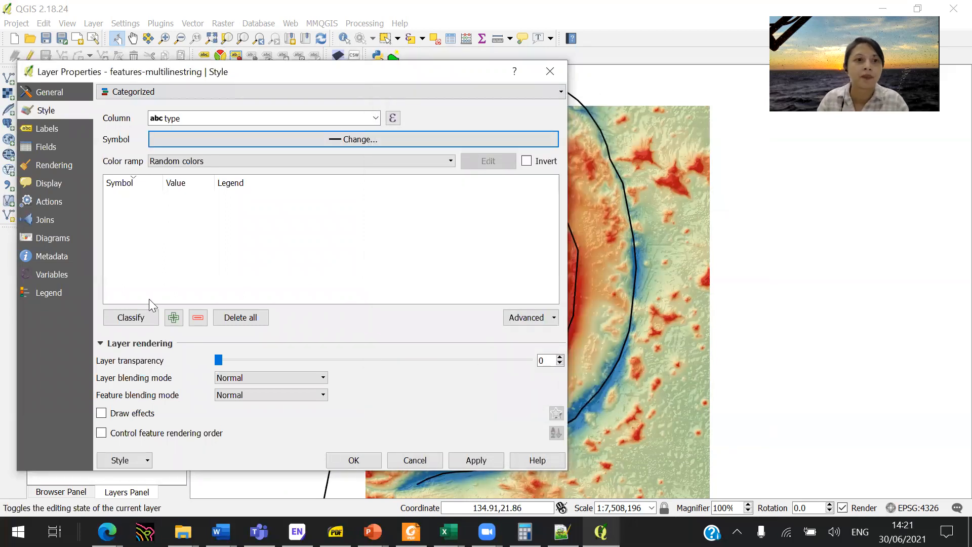
Step: Classify the line features by type with random colours and widen the Value column to show the full category names
left_click(139, 323)
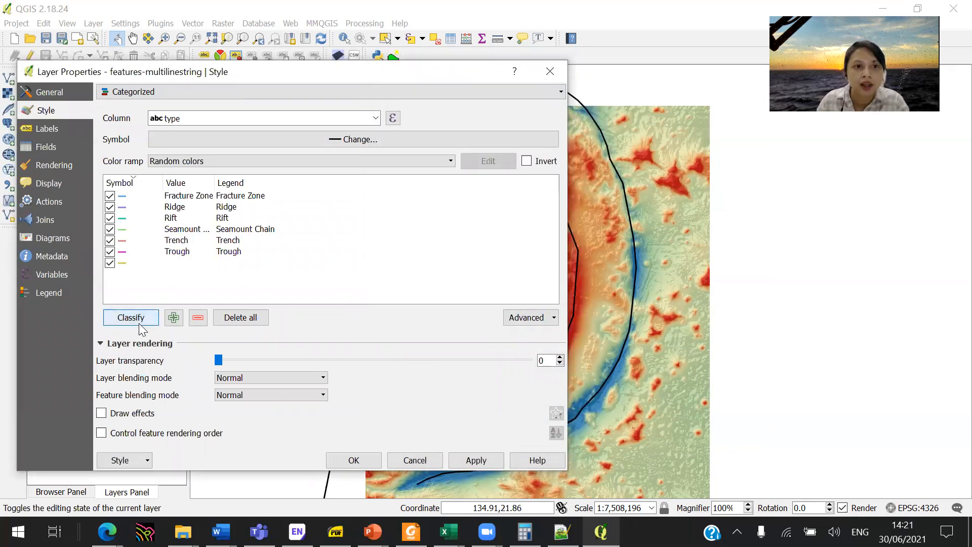
left_click_drag(214, 183, 256, 183)
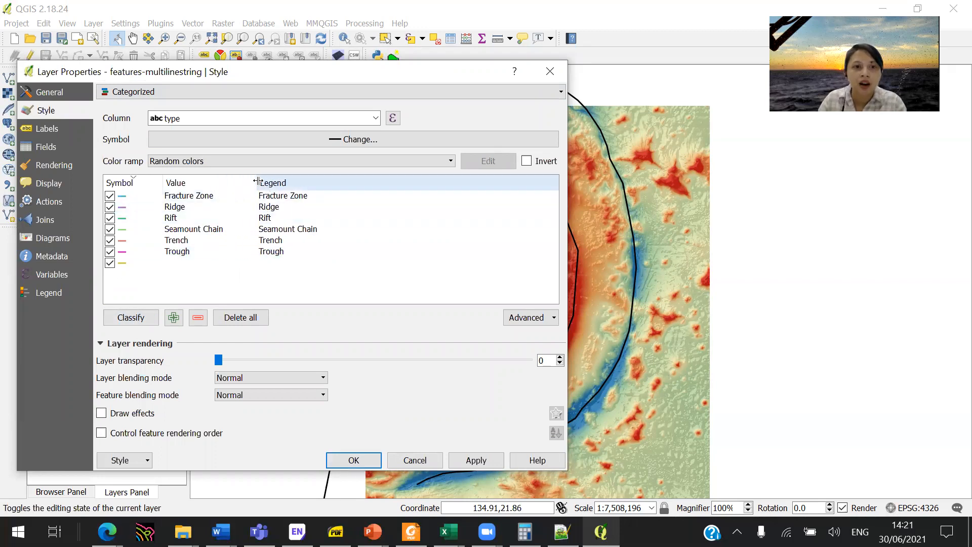
left_click(197, 196)
left_click(194, 207)
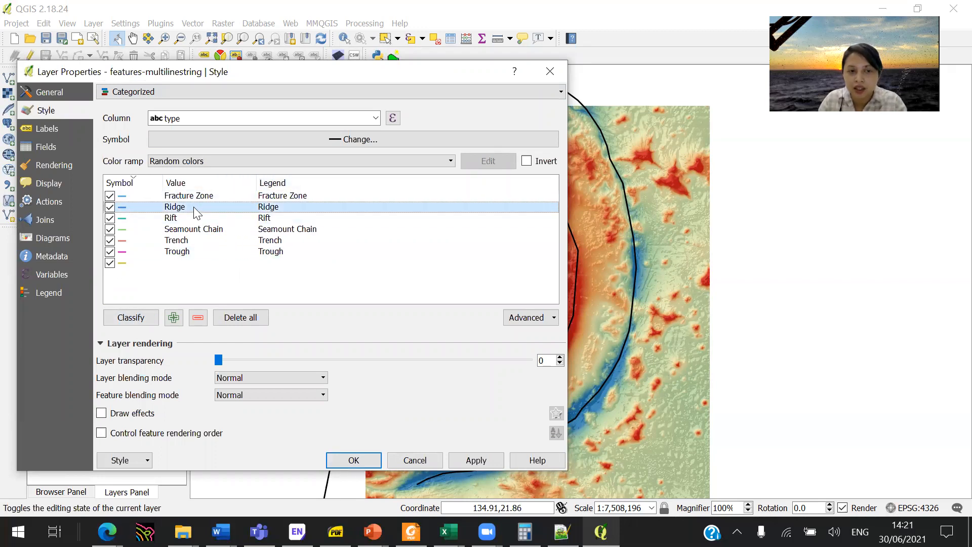
Step: Apply the categorized line style to the map and move the layer properties dialog aside to uncover the features
left_click(194, 218)
left_click(198, 230)
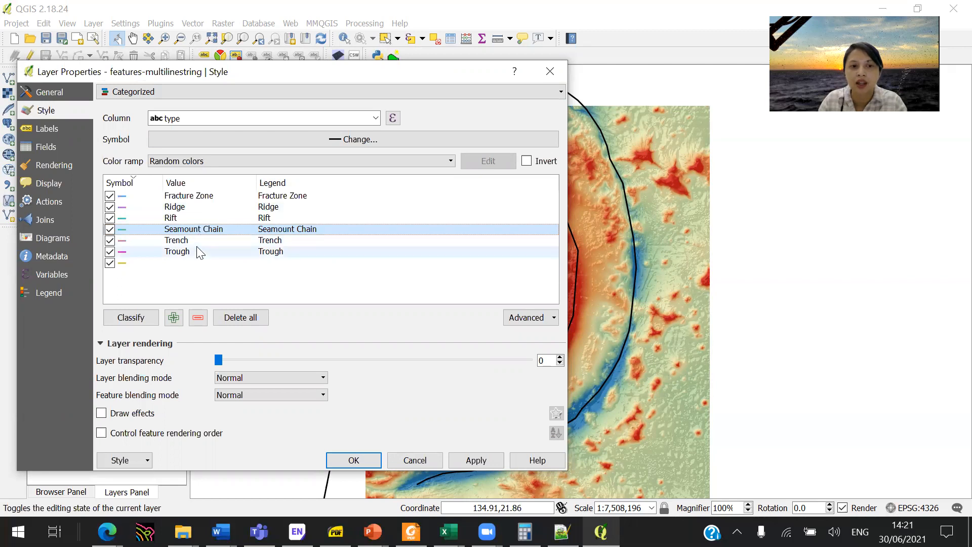
left_click(200, 241)
left_click(200, 252)
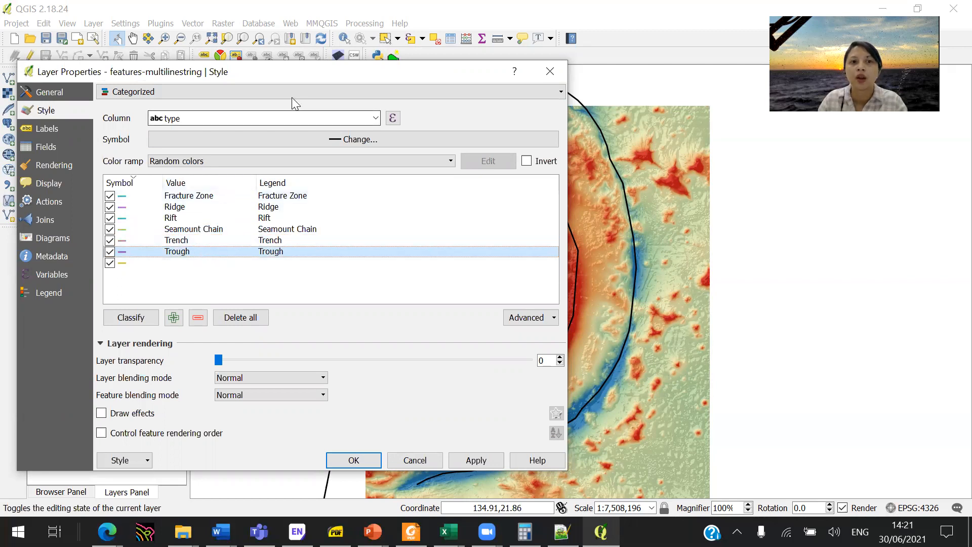
left_click_drag(301, 78, 254, 79)
left_click(430, 461)
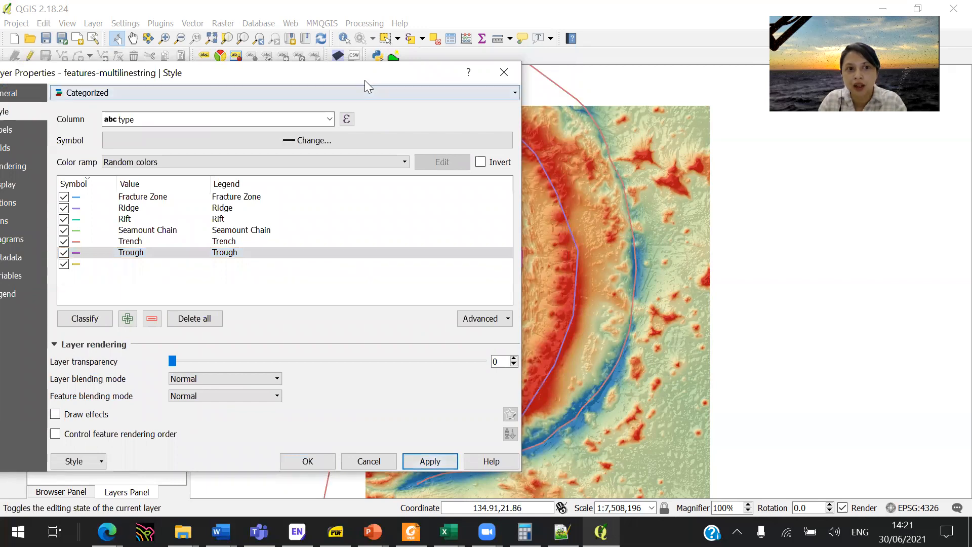
left_click_drag(365, 80, 298, 85)
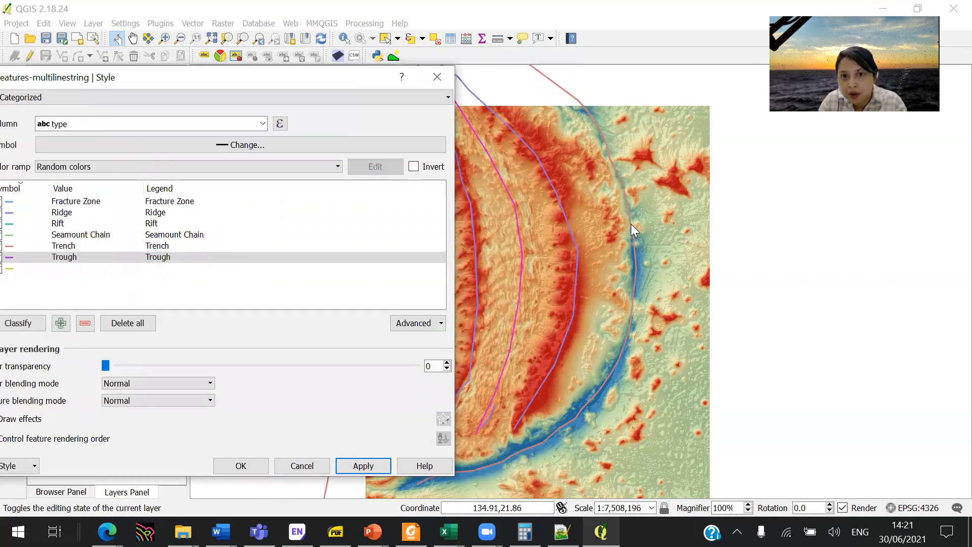
Step: Set the pen style of the Trench category's simple line to Dot Line
left_click(119, 244)
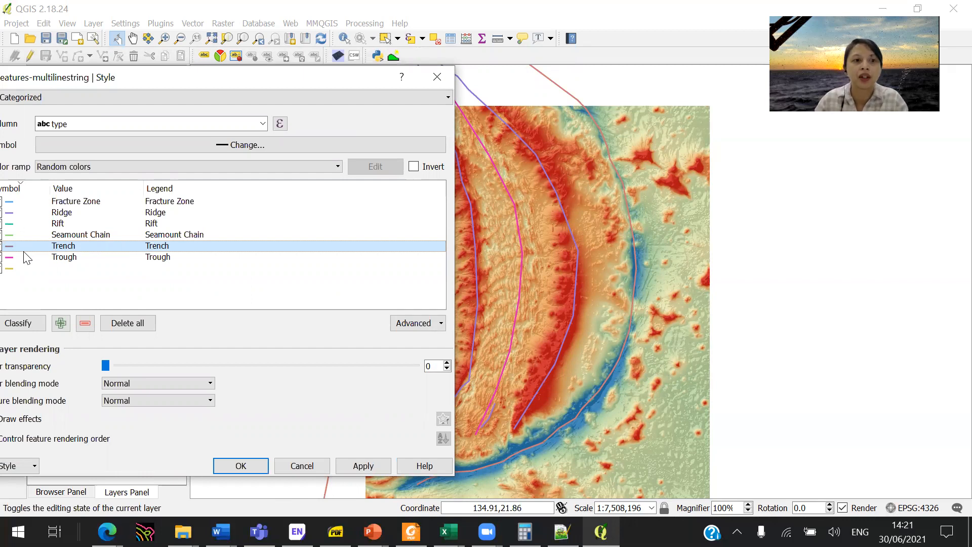
double_click(140, 248)
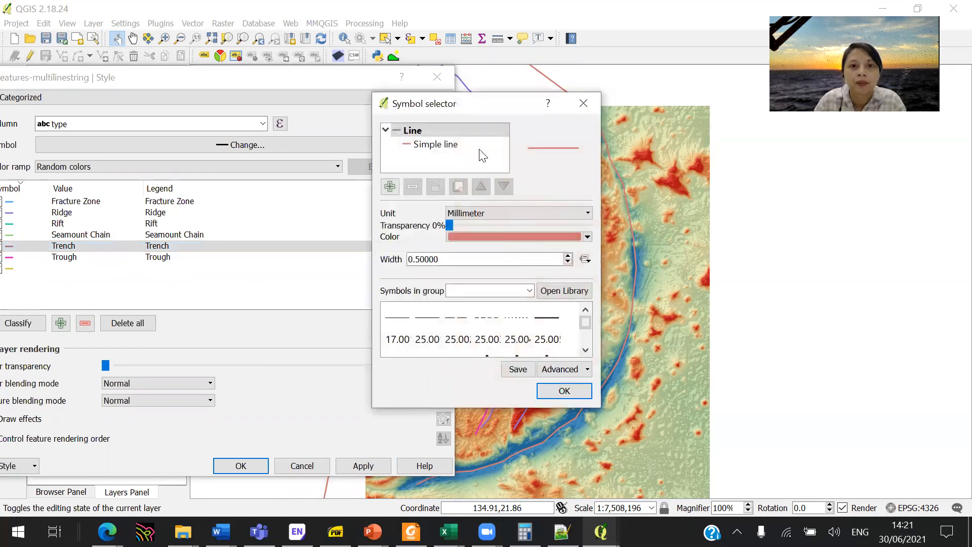
left_click(479, 157)
left_click(547, 214)
left_click(518, 257)
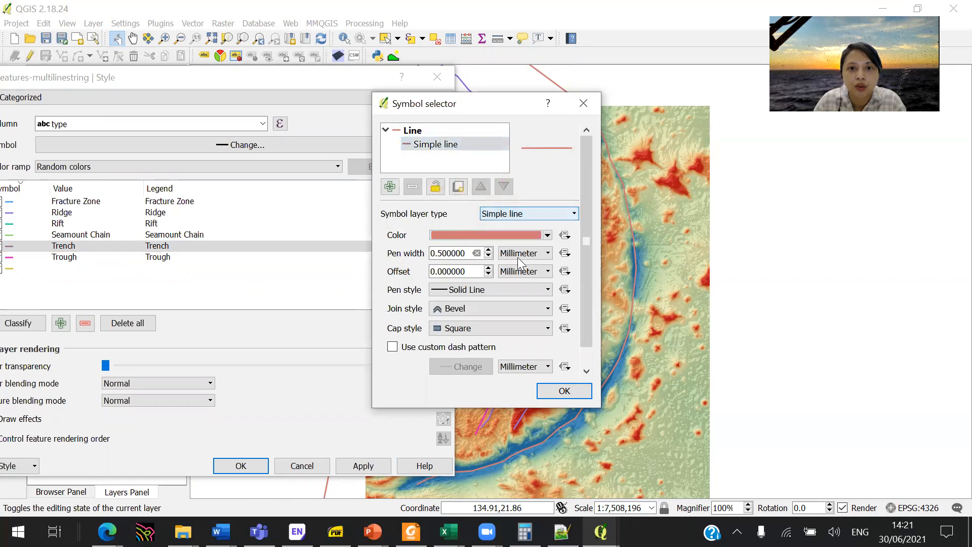
left_click(495, 289)
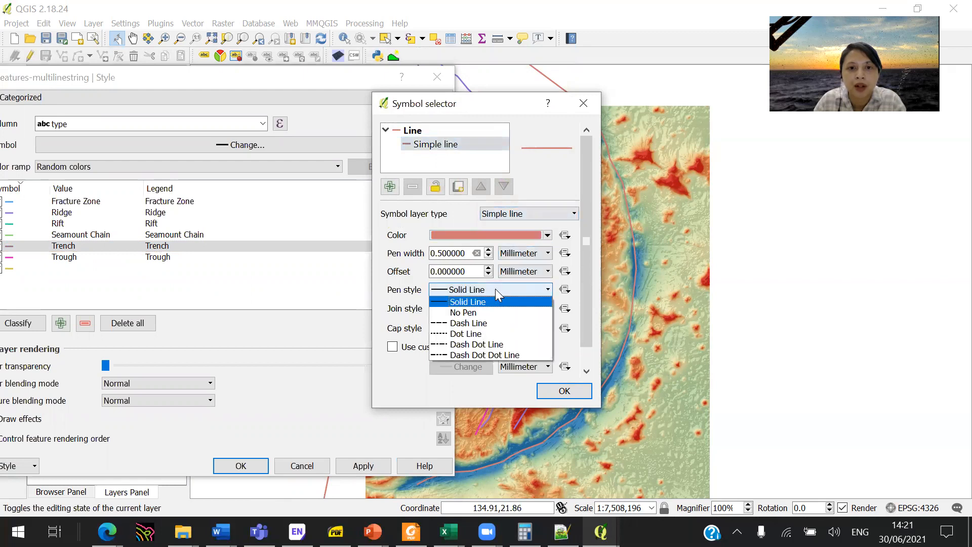
left_click(487, 334)
Step: Color the Trench line black with a pen width of 0.75 mm and apply the style to the map
left_click(535, 233)
left_click_drag(535, 230, 499, 143)
left_click(804, 430)
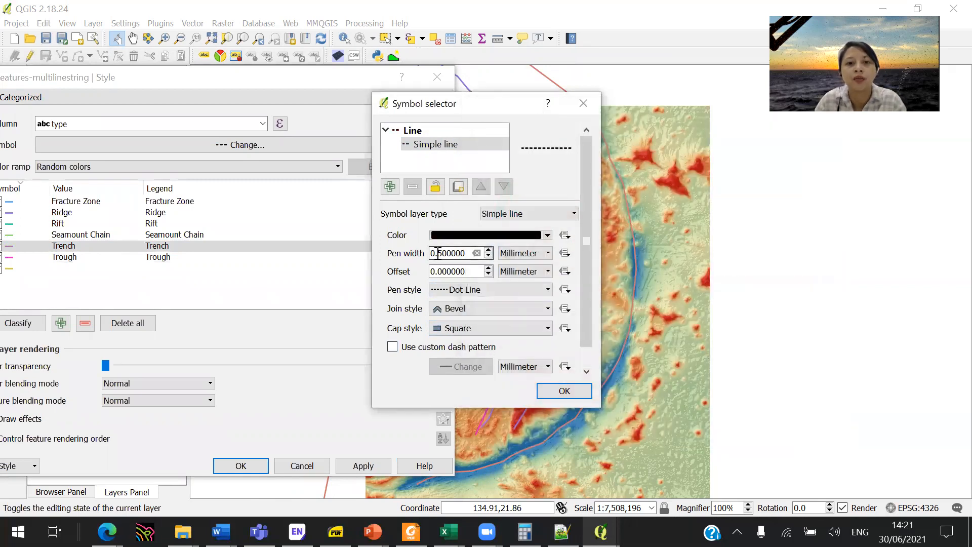
double_click(460, 253)
type("0.75")
left_click(544, 397)
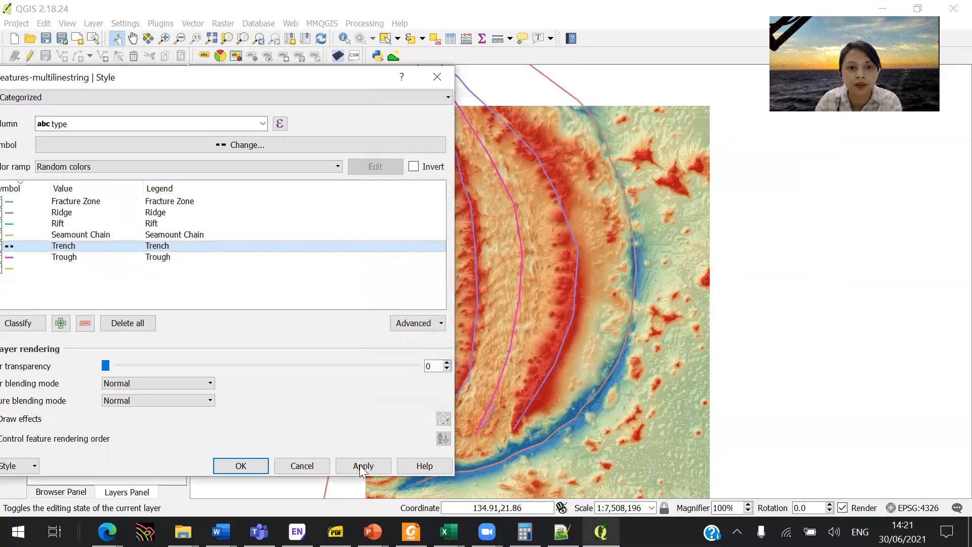
left_click(361, 464)
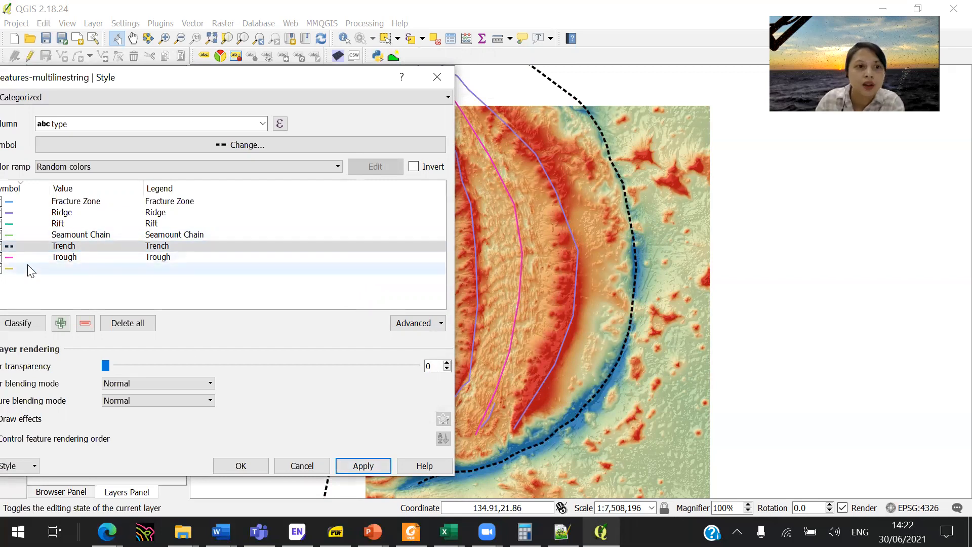
Step: Change the Ridge category's simple line color to black and apply it to the map
left_click(58, 215)
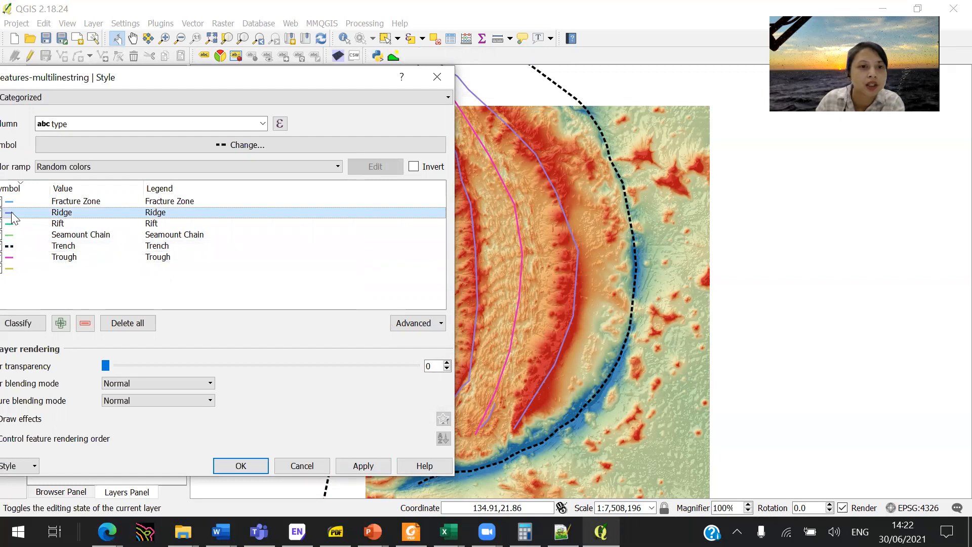
double_click(21, 214)
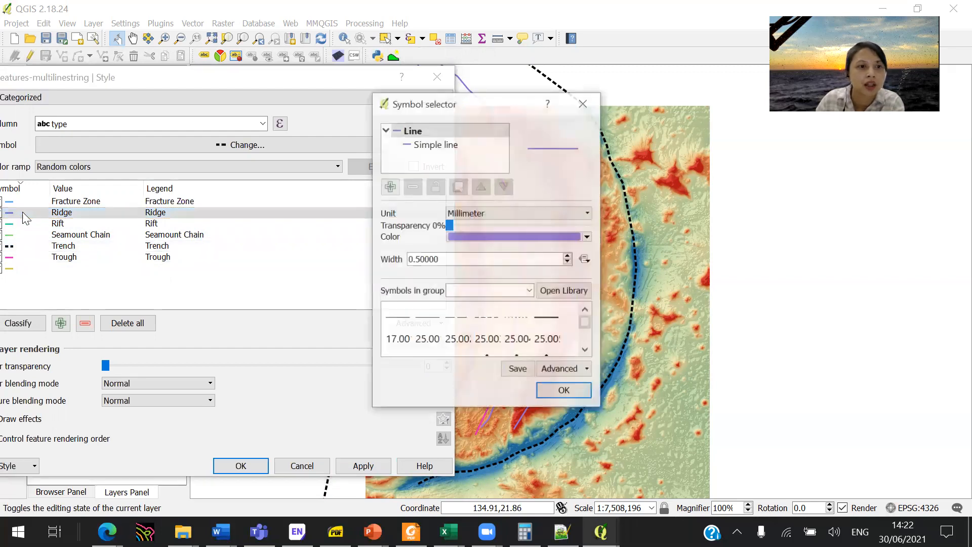
left_click(440, 150)
left_click(522, 235)
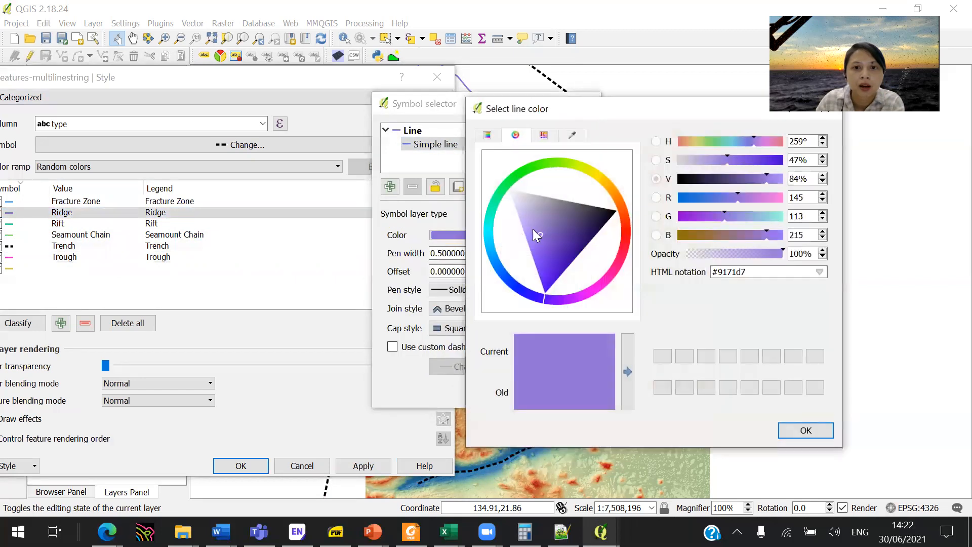
left_click_drag(527, 232, 676, 205)
left_click(805, 430)
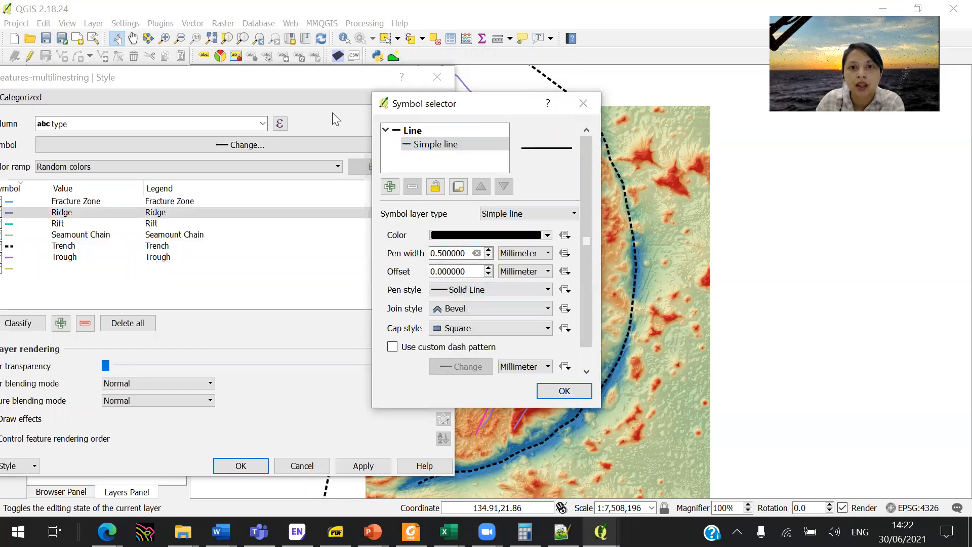
left_click_drag(478, 105, 320, 104)
left_click(405, 397)
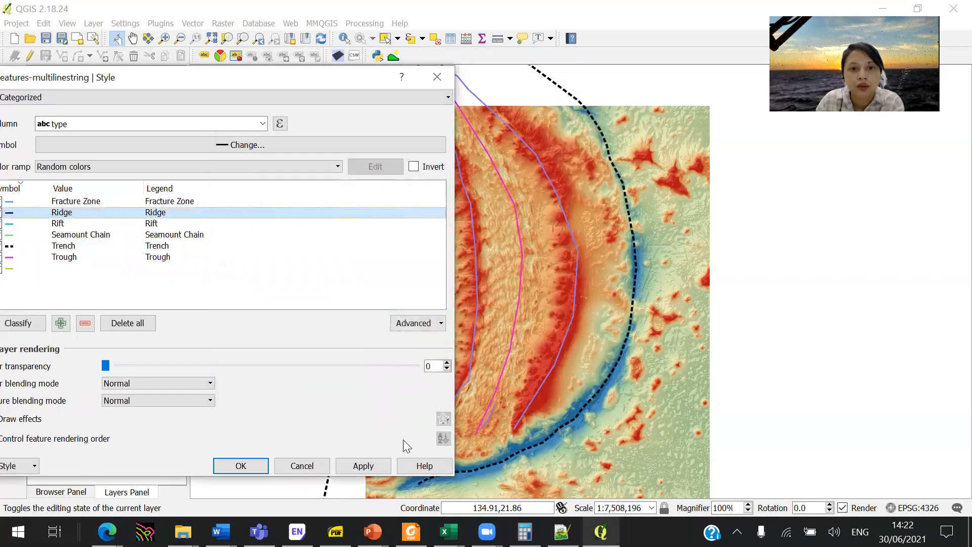
left_click(381, 466)
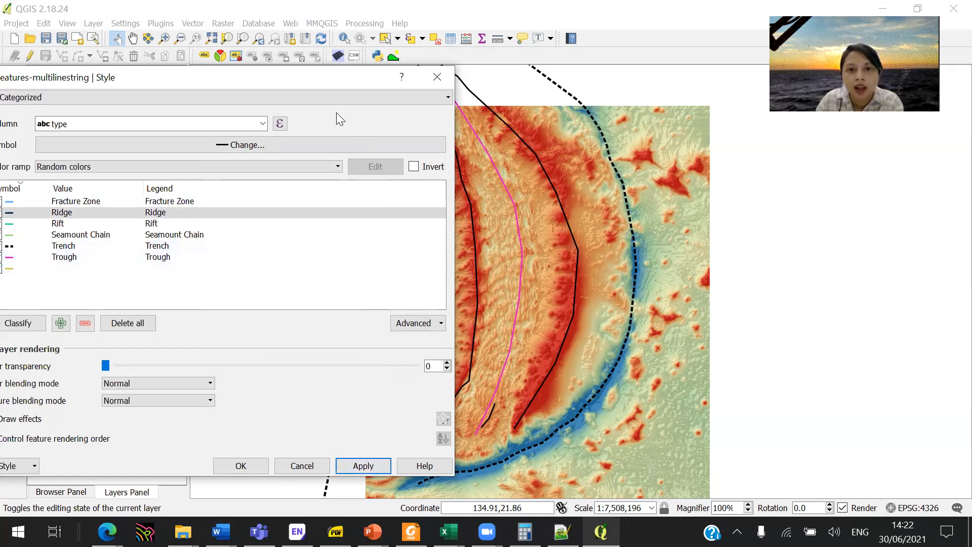
Step: Set the Trough category's line color to black (#000000)
left_click(95, 259)
left_click(95, 258)
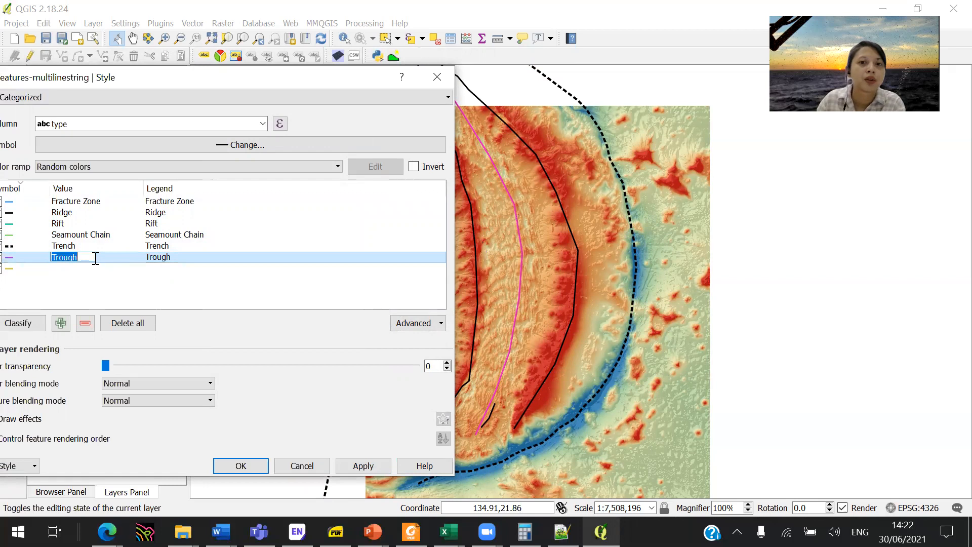
left_click(11, 259)
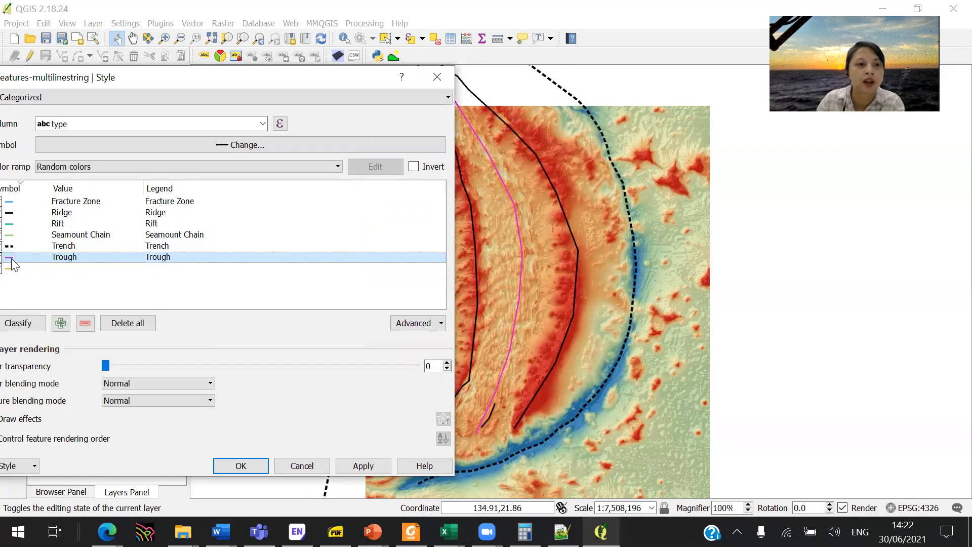
double_click(12, 259)
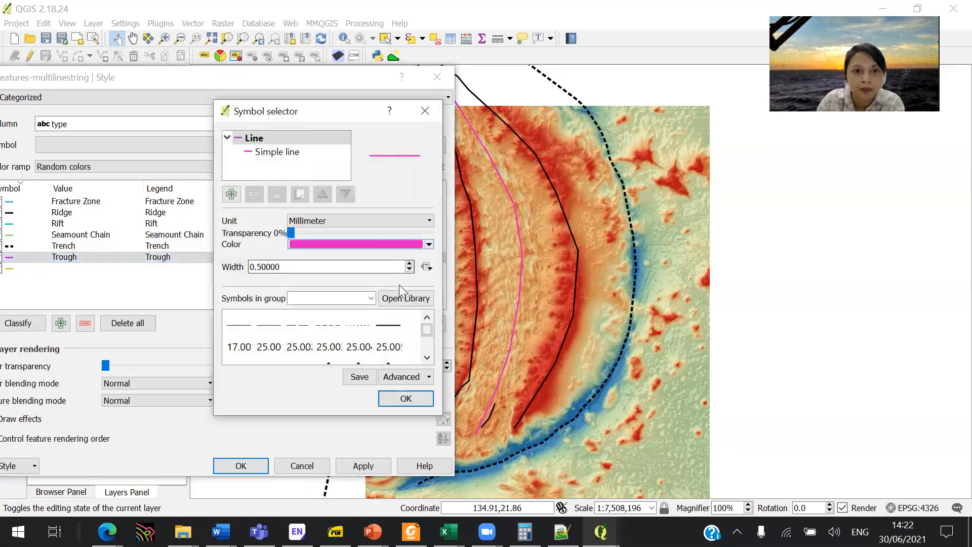
left_click(383, 246)
left_click(501, 196)
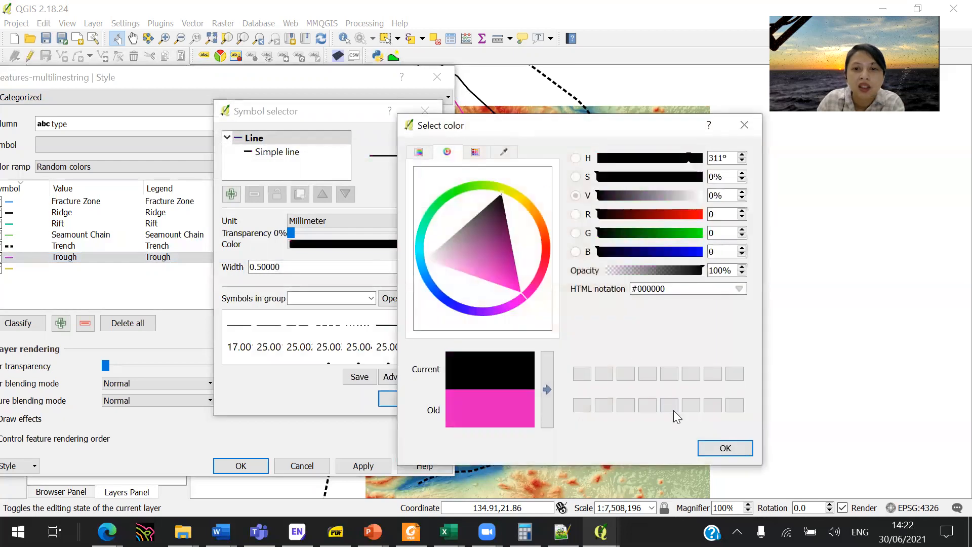
left_click(714, 449)
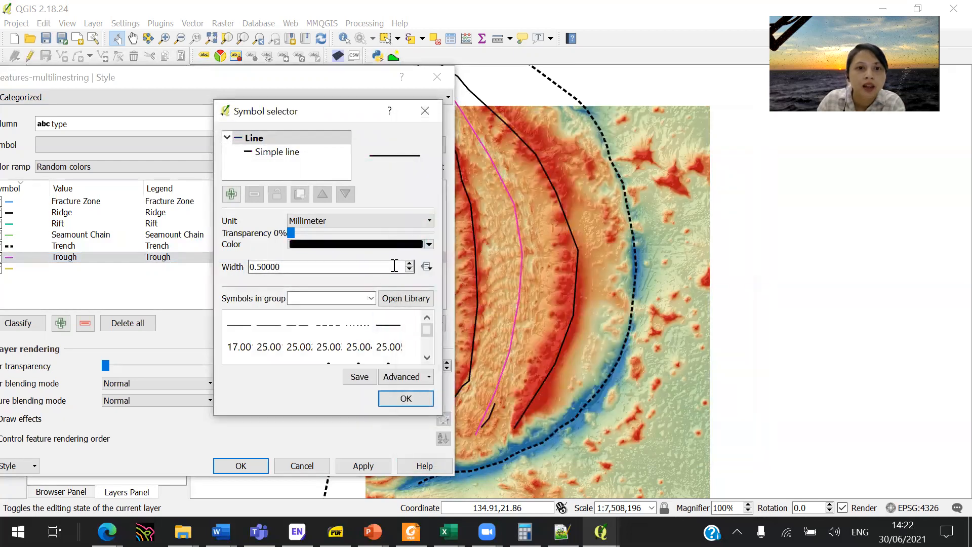
Step: Give the Trough category's simple line the Dash Dot Line pen style and apply it to the map
left_click(324, 158)
left_click(348, 298)
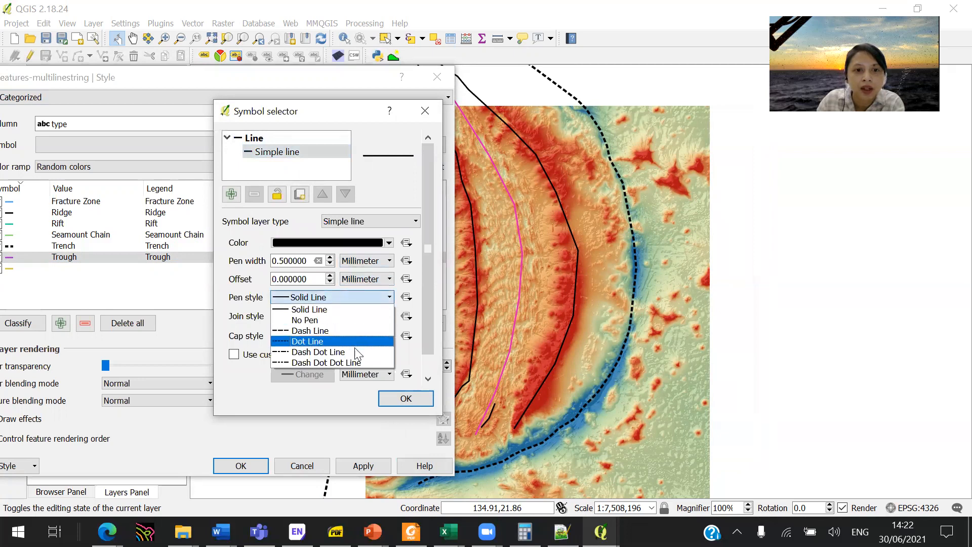
left_click(357, 355)
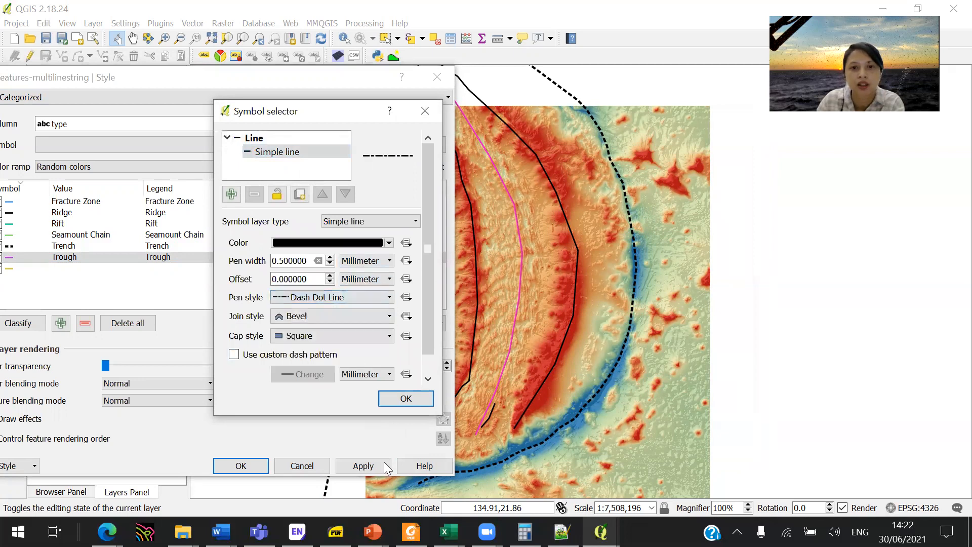
left_click(405, 399)
left_click(366, 466)
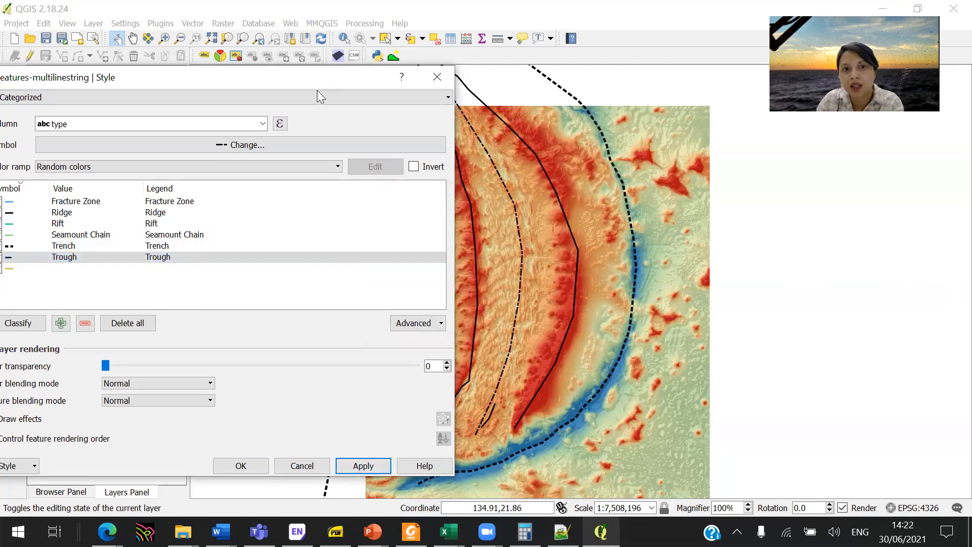
Step: Accept the categorized style, close the layer properties, and reposition the map to view the styled features
left_click_drag(21, 78, 624, 93)
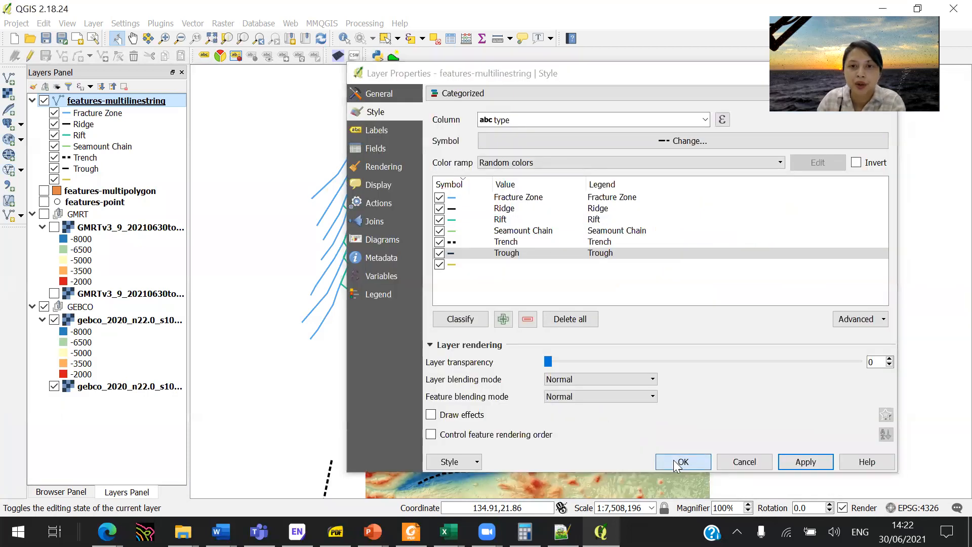
left_click(680, 460)
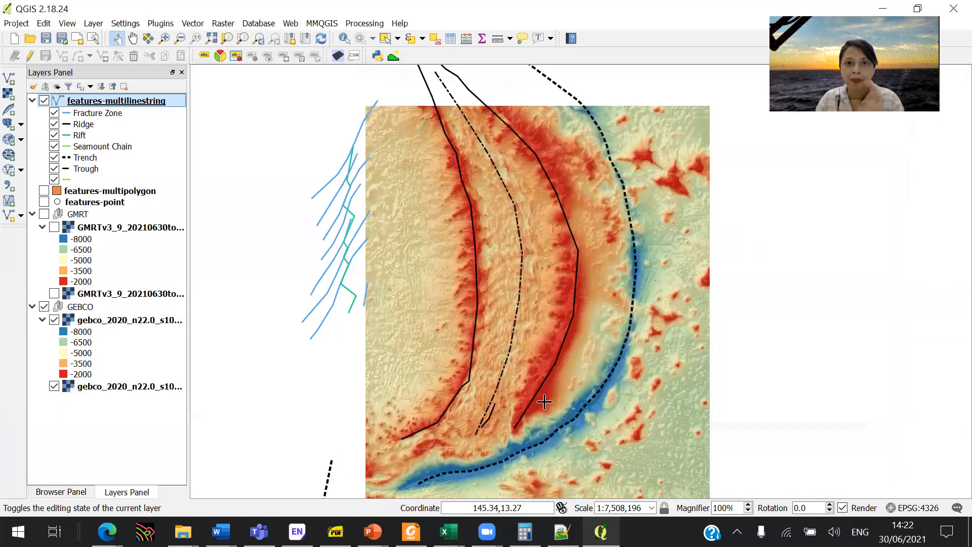
left_click_drag(562, 403, 551, 370)
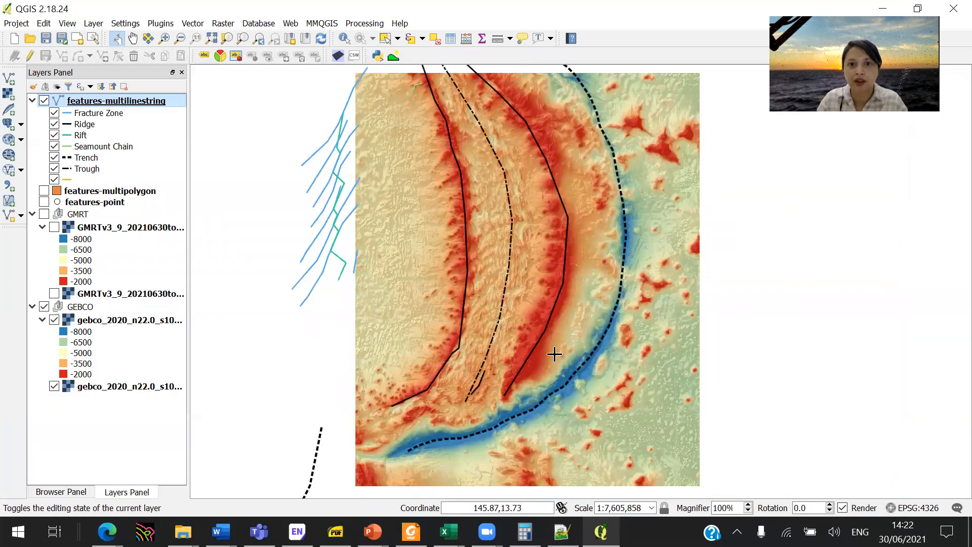
Step: Turn on labeling for the features-multilinestring layer with the Show labels for this layer option
right_click(169, 98)
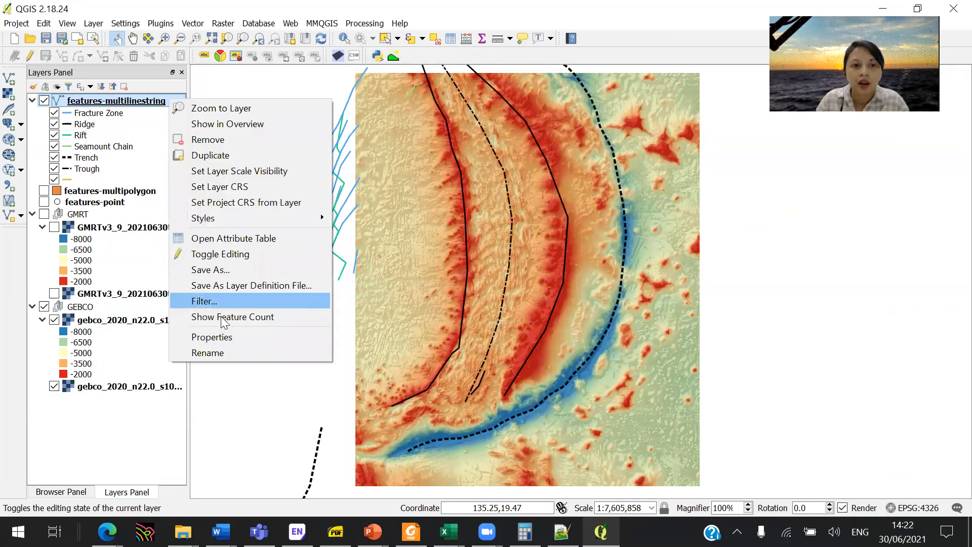
left_click(232, 343)
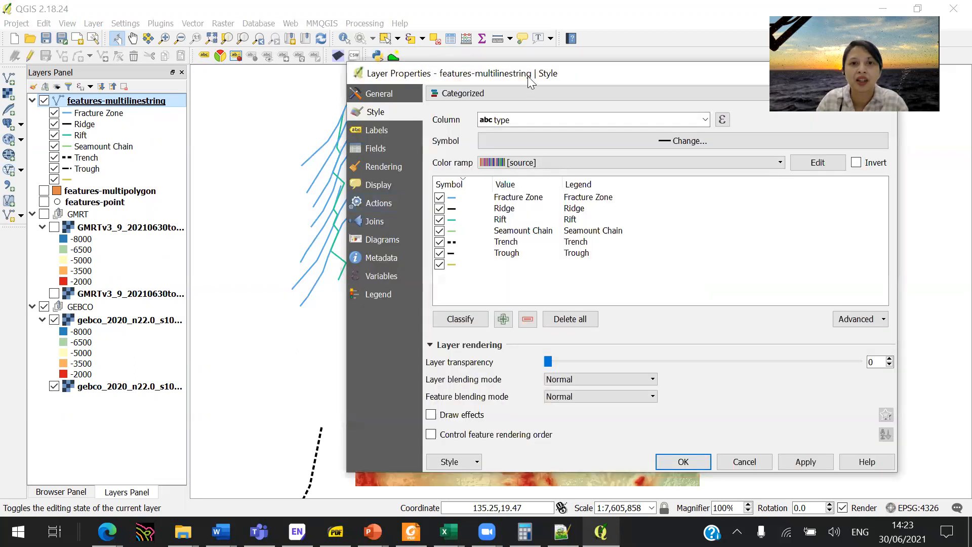
left_click_drag(517, 73, 167, 81)
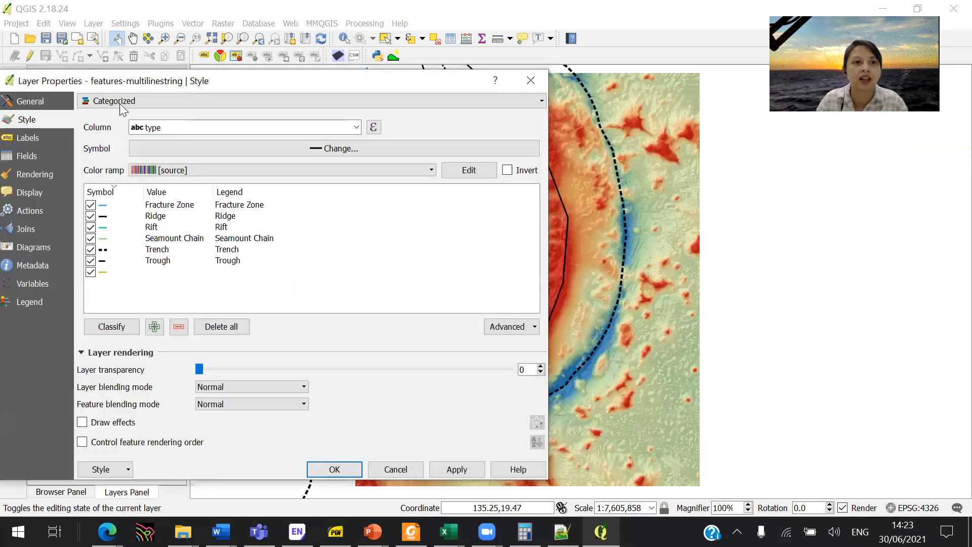
left_click(46, 138)
left_click(158, 105)
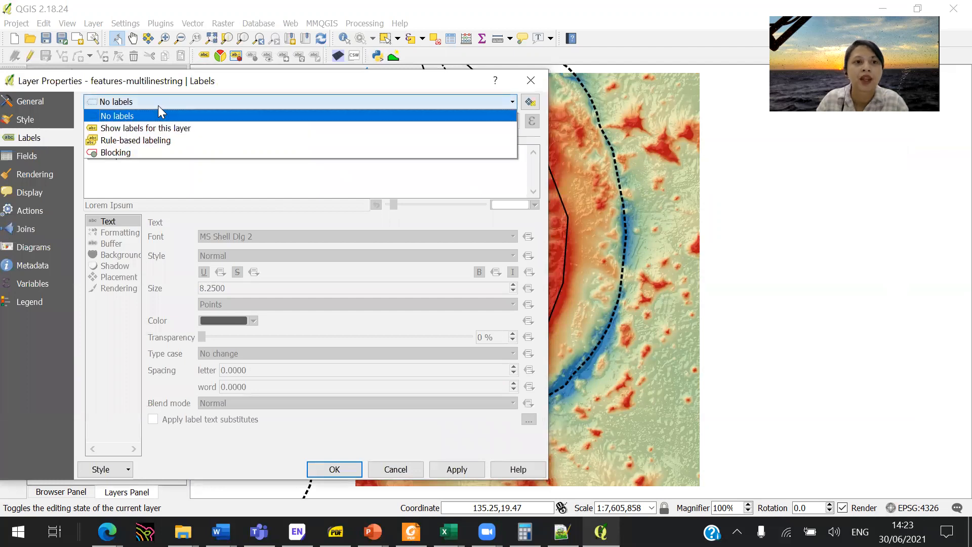
left_click(166, 128)
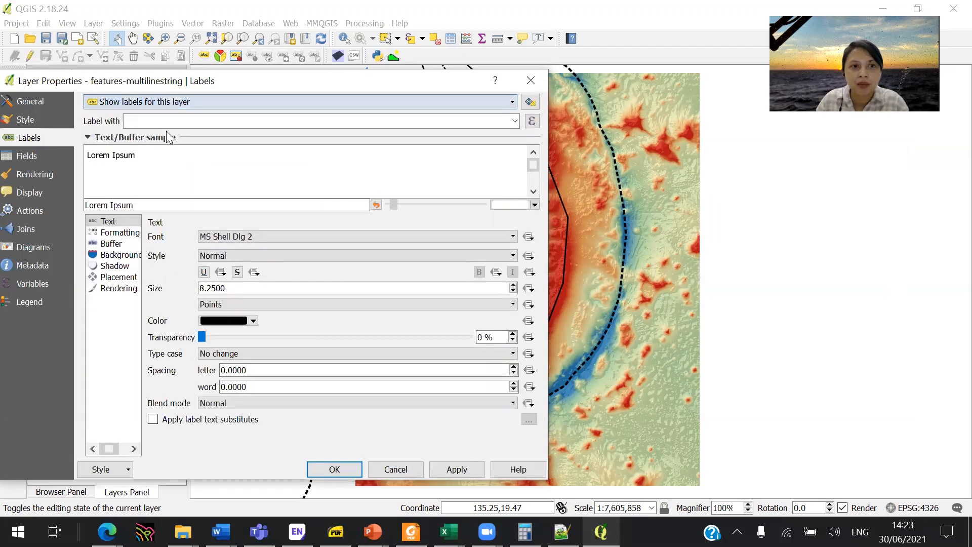
left_click(533, 122)
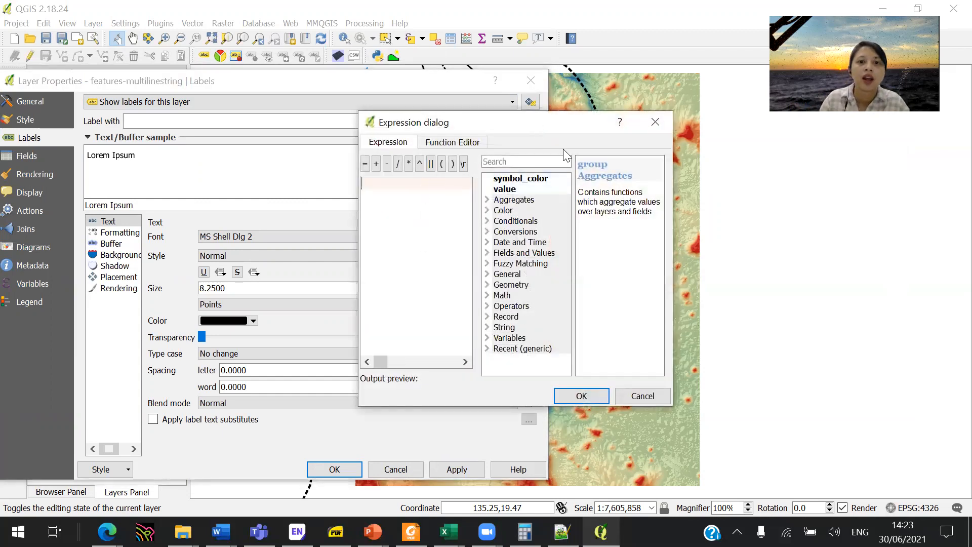
left_click(655, 122)
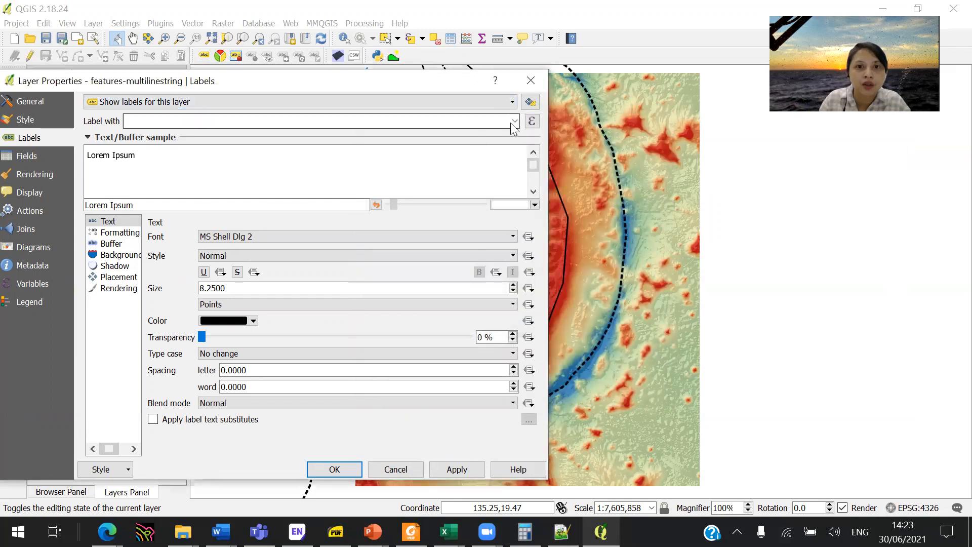
Step: Enter the label expression name + " " + type for the features-multilinestring layer in the Expression dialog
left_click(514, 124)
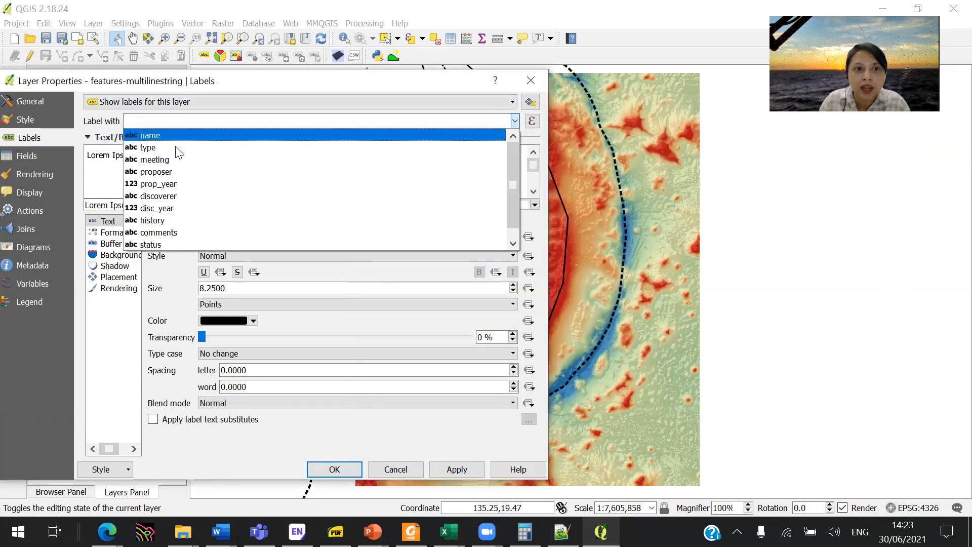
left_click(534, 122)
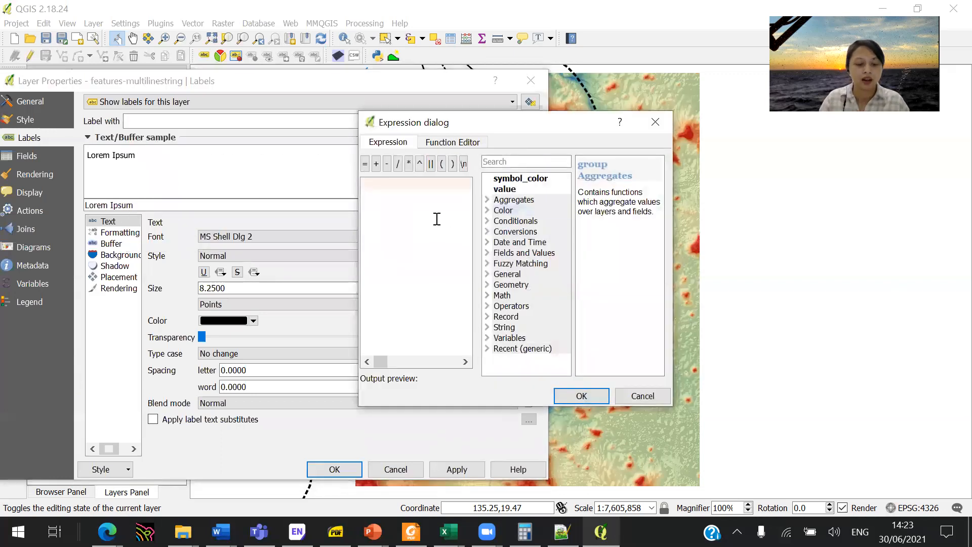
type("name")
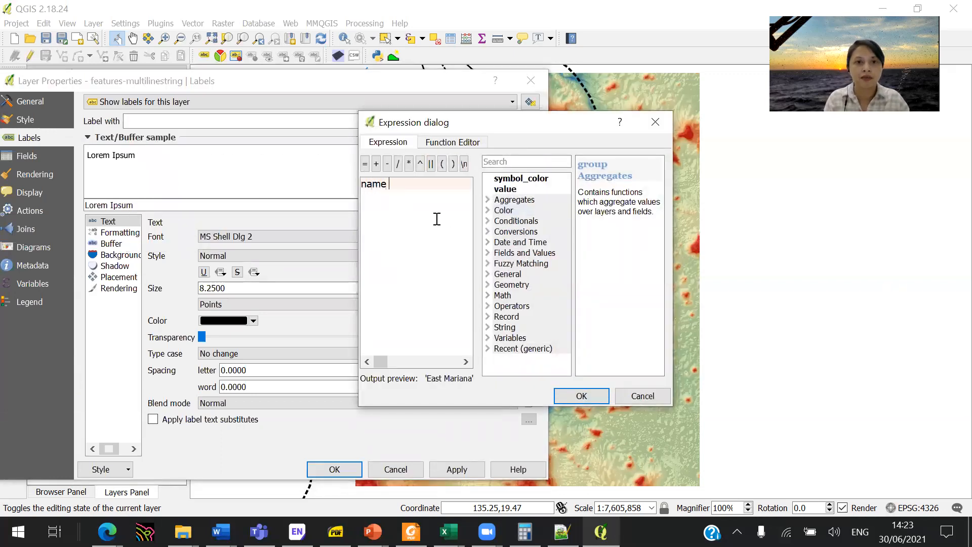
type(" +")
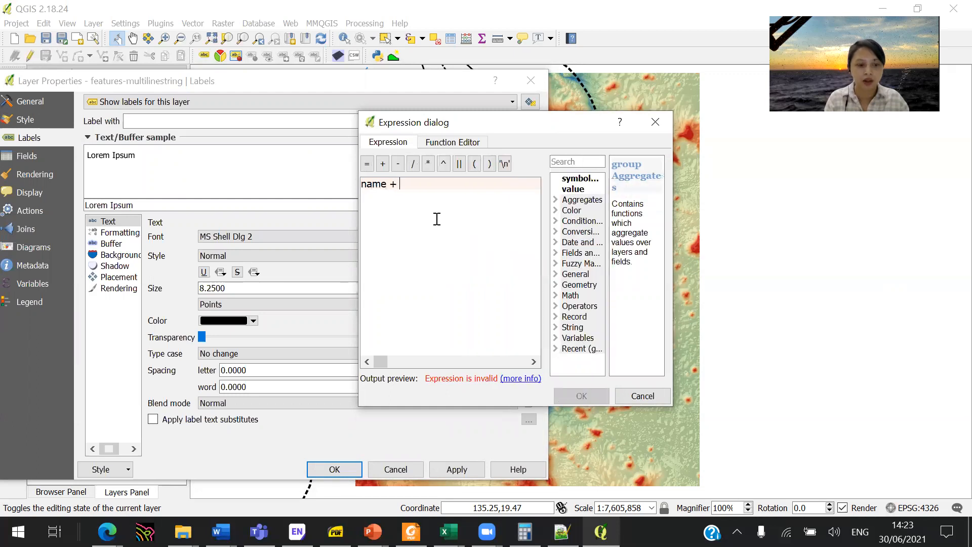
type(" \" \"")
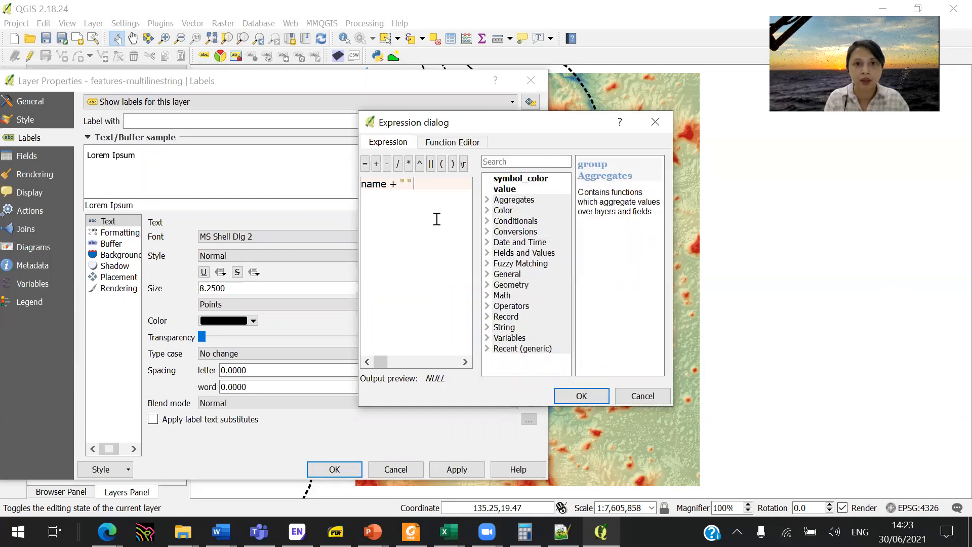
type(" + type")
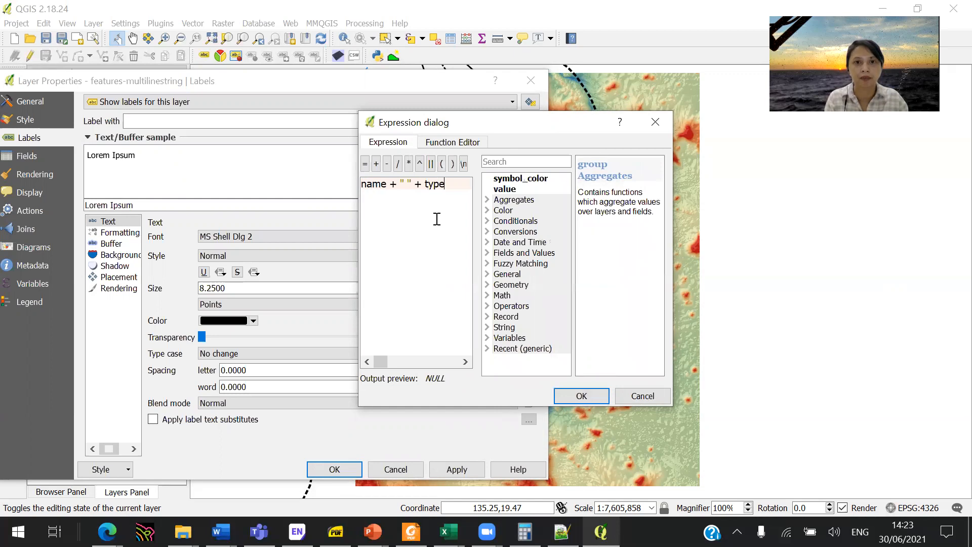
Step: Replace the double-quoted space in the expression with a single-quoted one, giving name + ' ' + type, and apply the labels to the map
left_click(387, 185)
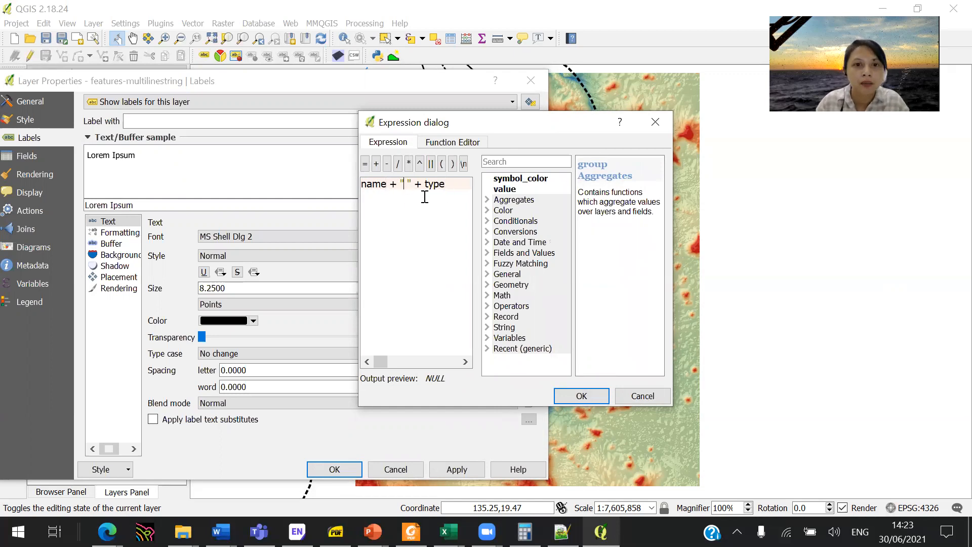
key("BackSpace")
key("BackSpace")
key("BackSpace")
key("BackSpace")
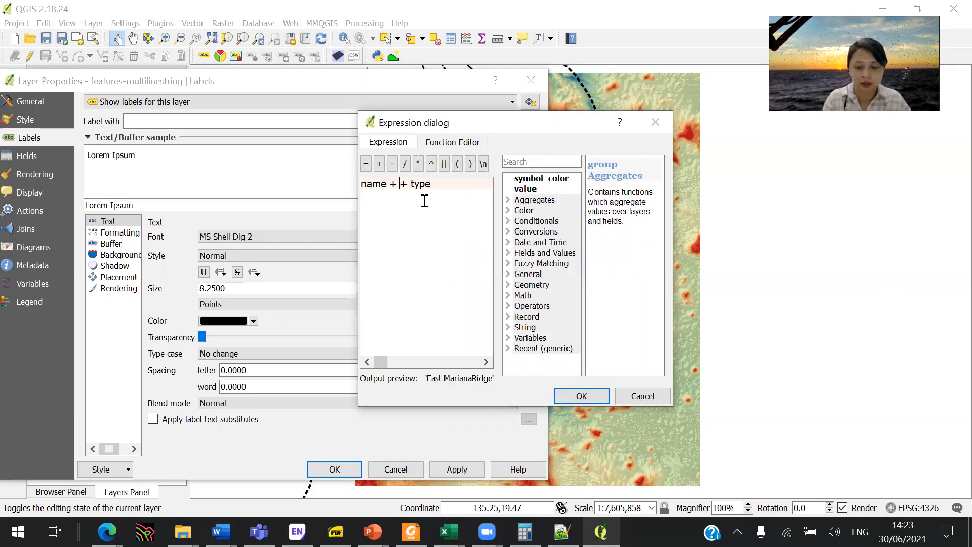
type("' '")
key("Right")
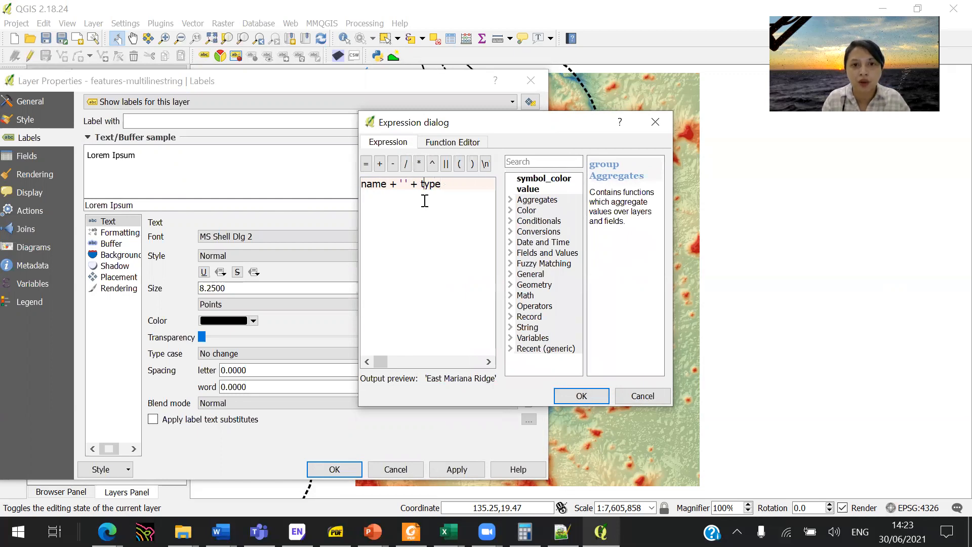
key("Left")
key("Left")
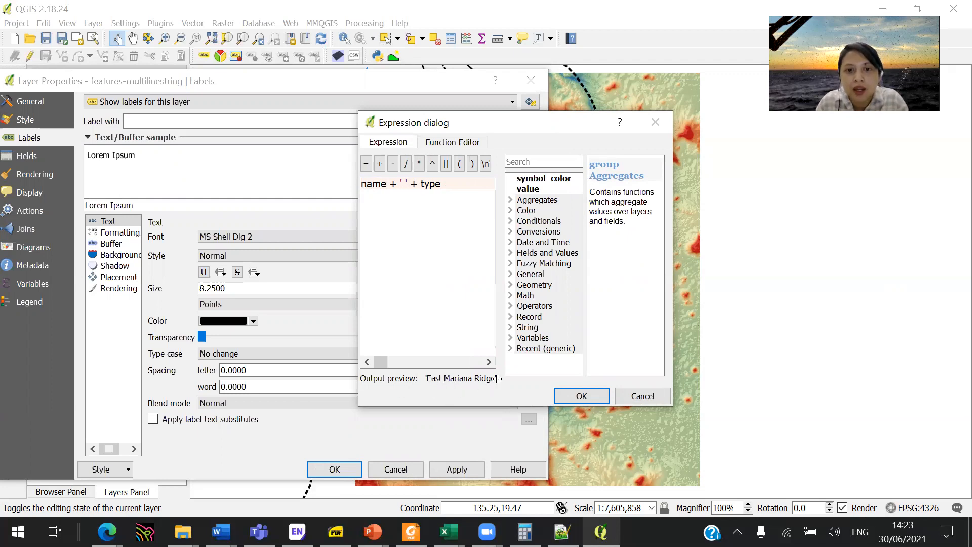
left_click(580, 397)
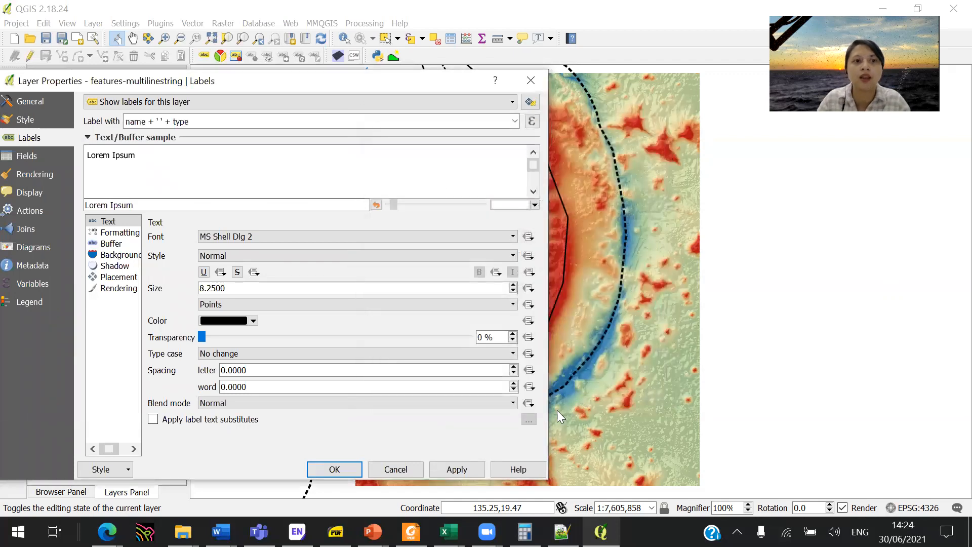
left_click(458, 472)
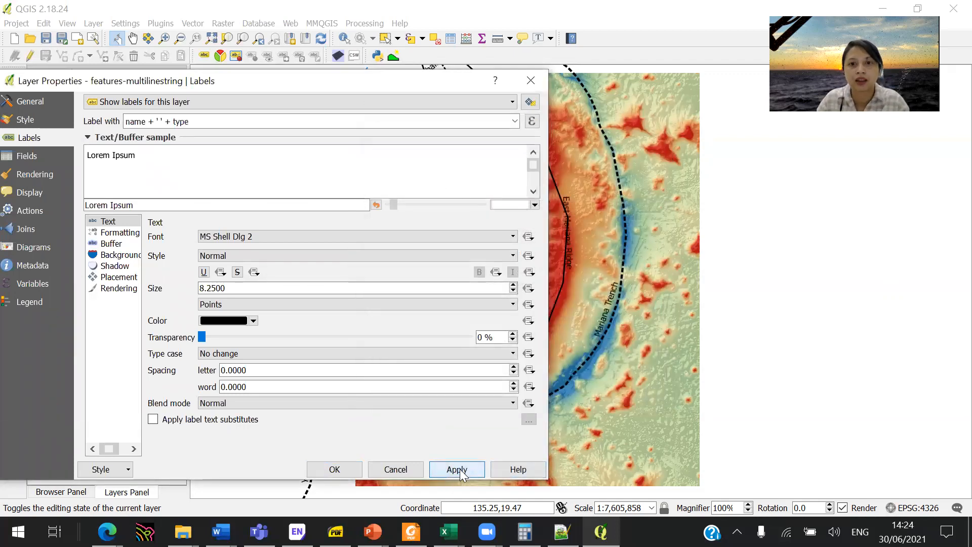
Step: Set the line labels' text size to 12 points and apply it to the map
left_click_drag(377, 83, 169, 94)
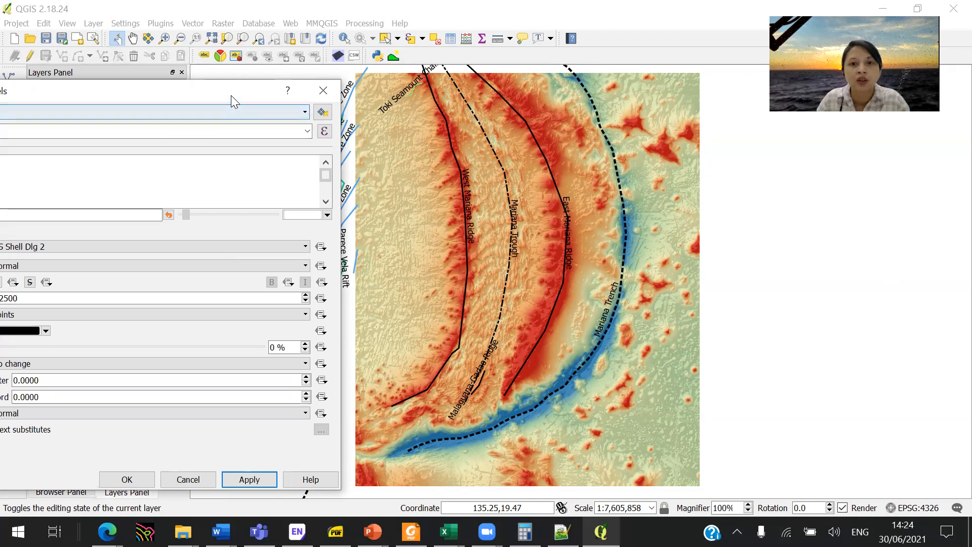
left_click_drag(231, 95, 300, 72)
left_click_drag(90, 276, 9, 278)
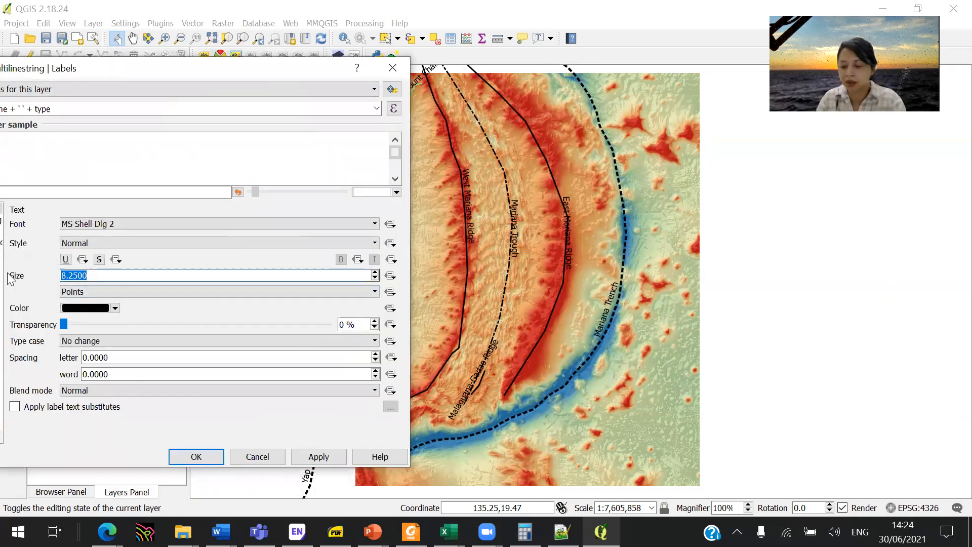
type("12")
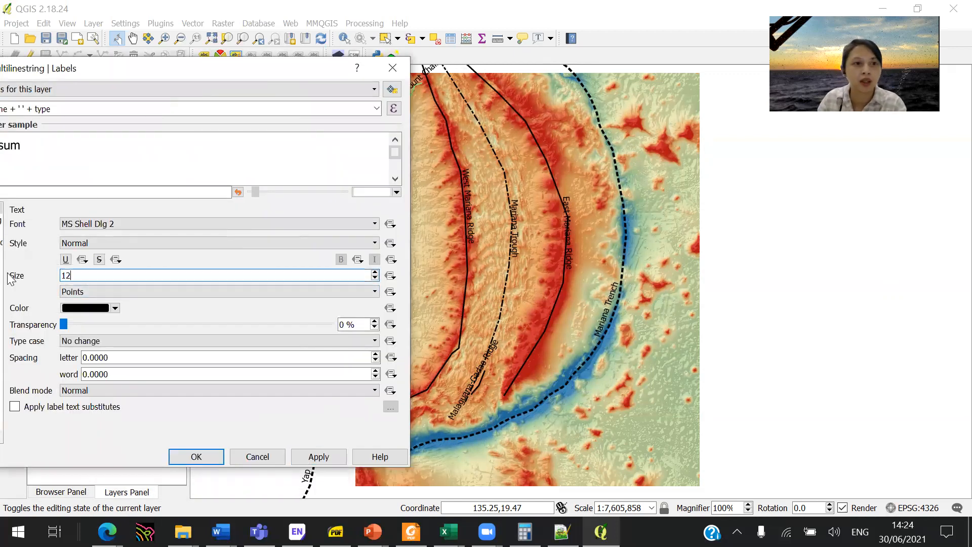
left_click(312, 457)
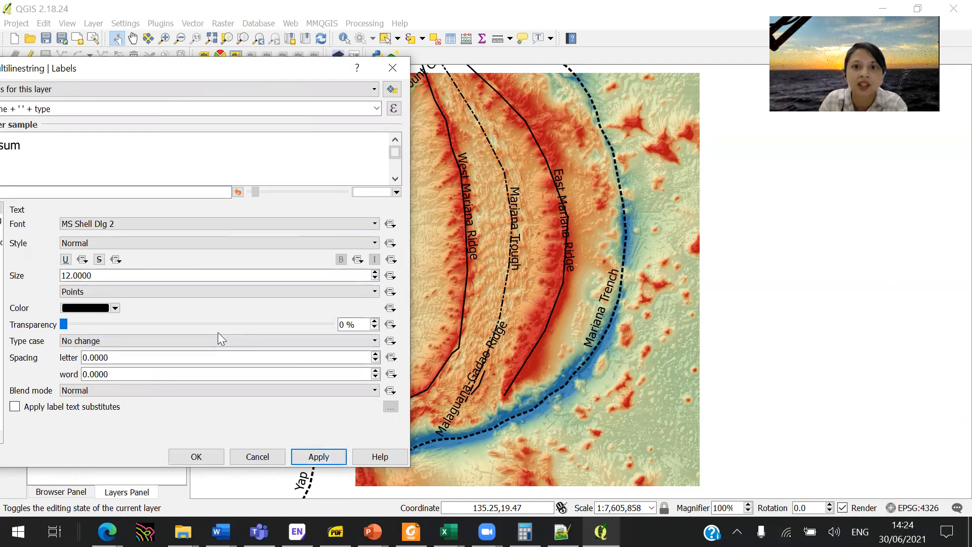
Step: Set the line labels' text size to 11 points and apply it to the map
left_click_drag(119, 274, 43, 272)
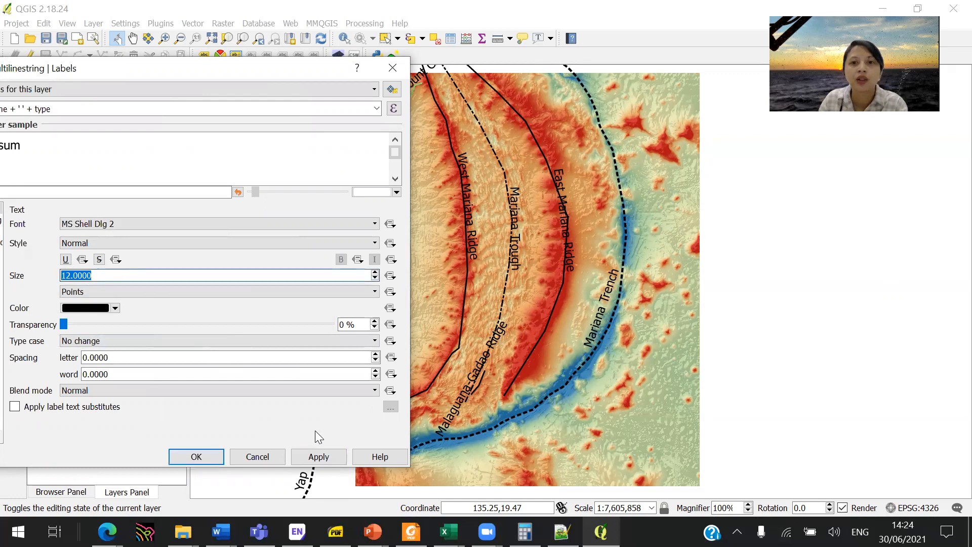
type("11")
left_click(325, 456)
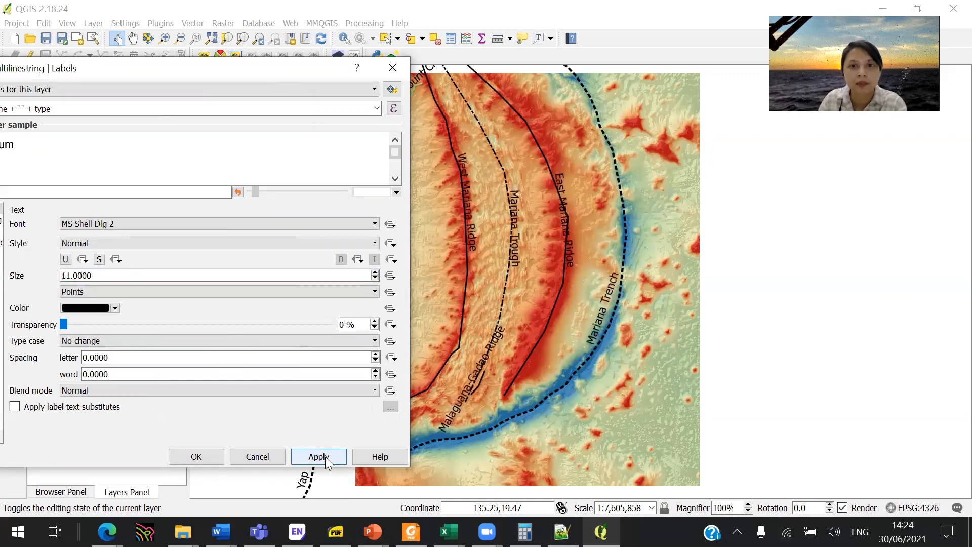
Step: Set the line labels' placement to Curved, apply it, and accept the layer properties
left_click_drag(175, 72, 142, 56)
left_click(90, 279)
left_click(82, 228)
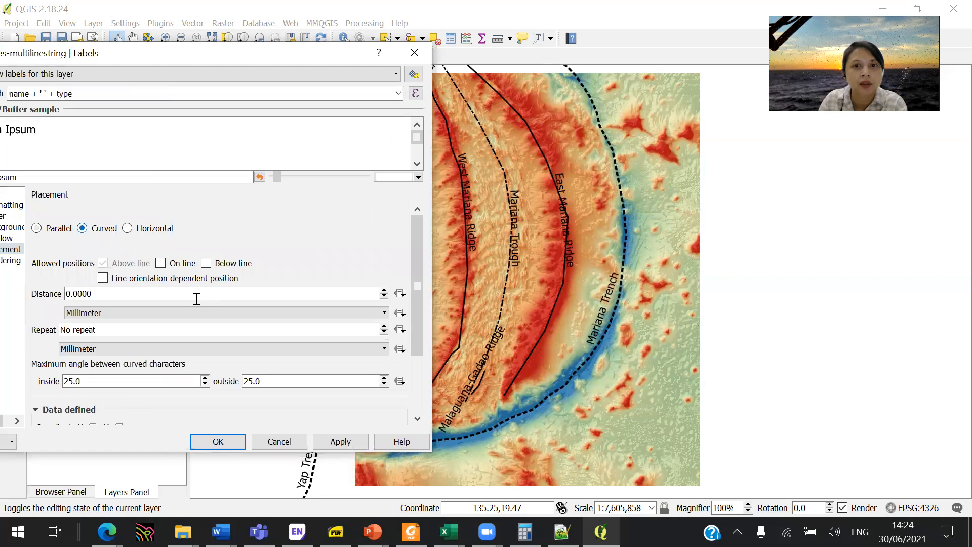
left_click(346, 444)
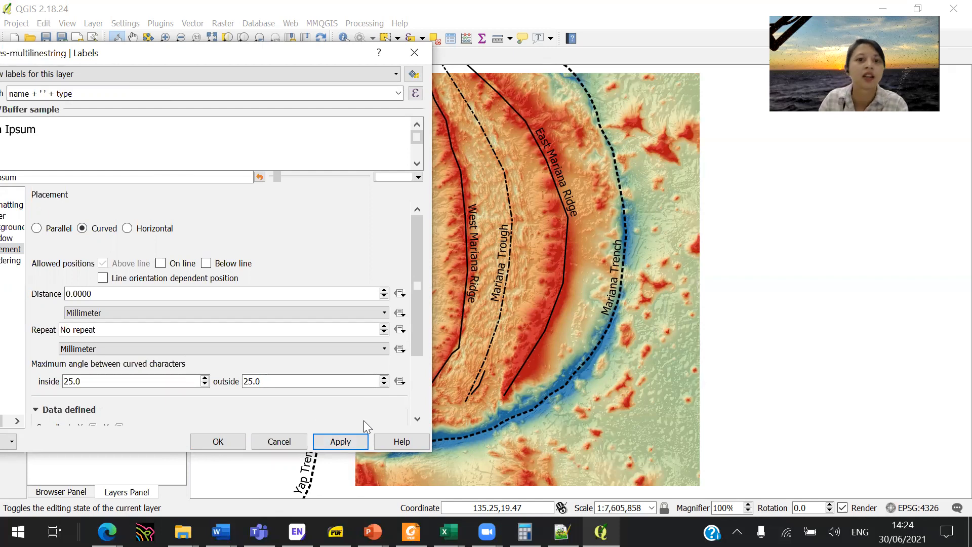
left_click_drag(249, 57, 308, 56)
left_click(294, 443)
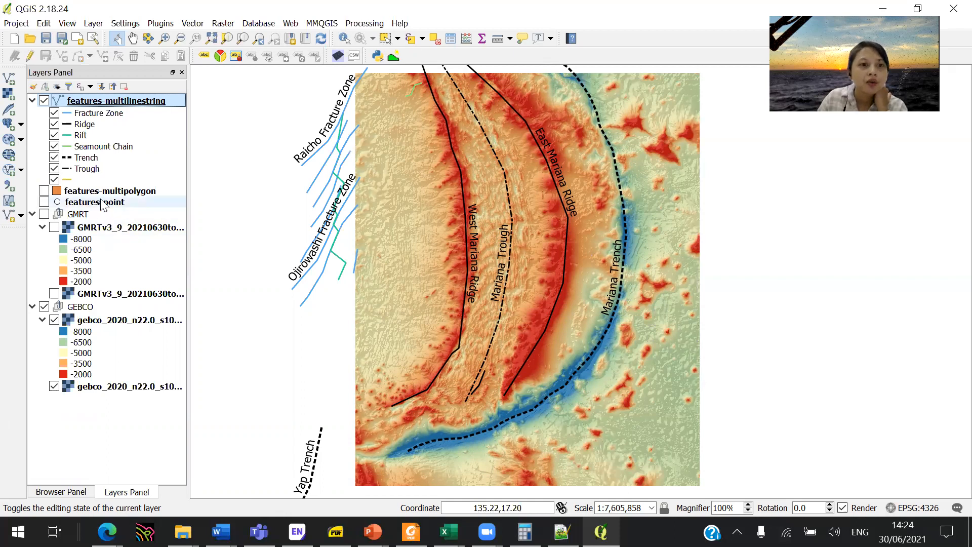
Step: Make the features-point layer visible and turn on its labeling with Show labels for this layer
left_click(44, 203)
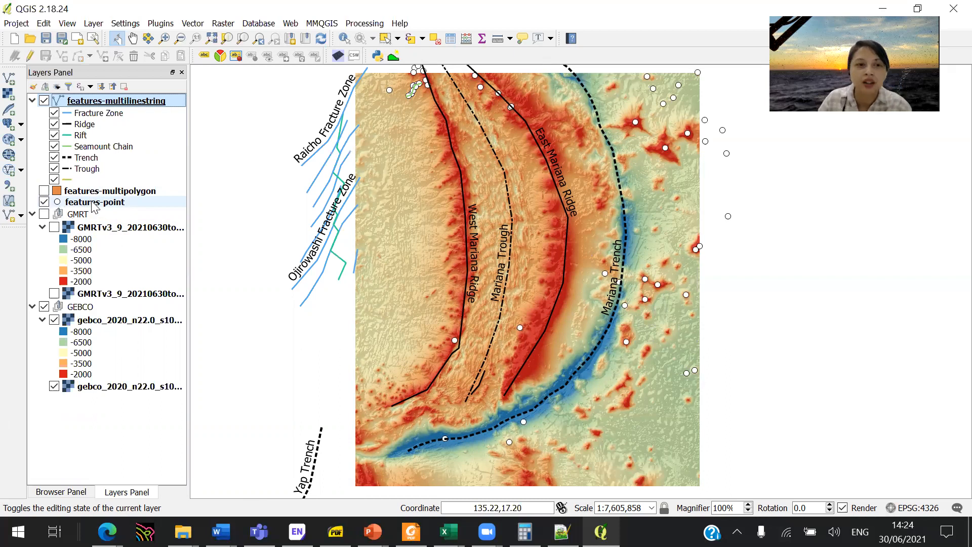
left_click(145, 205)
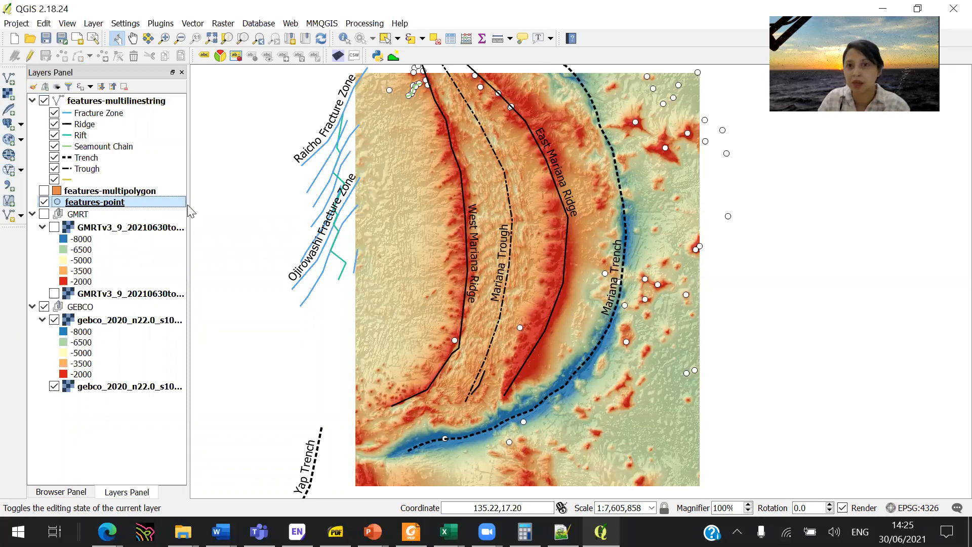
double_click(154, 205)
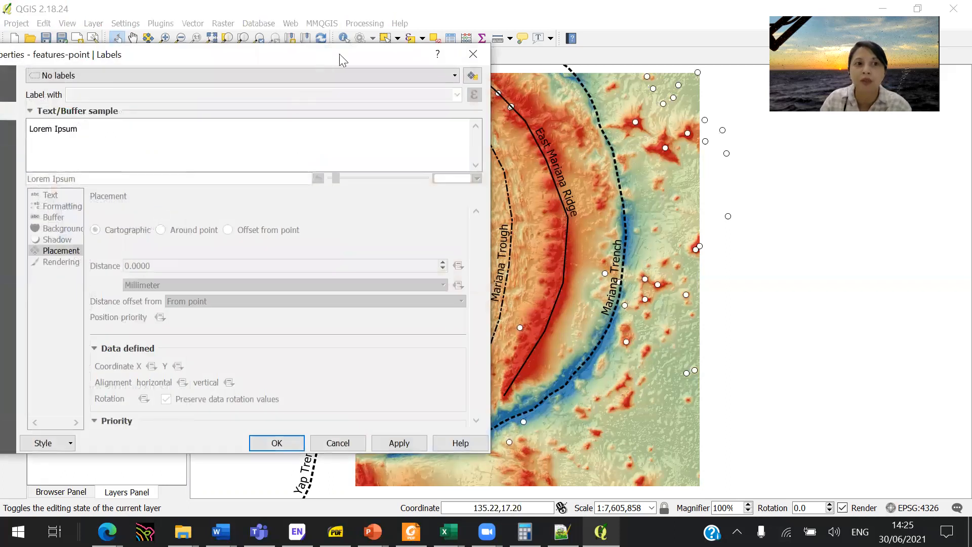
left_click_drag(339, 54, 419, 64)
left_click(306, 91)
left_click(303, 109)
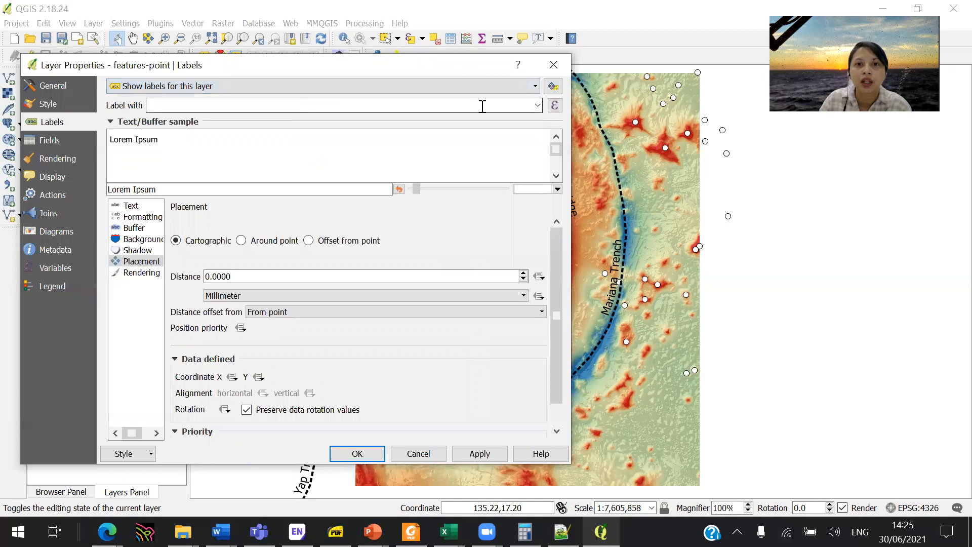
left_click(553, 108)
left_click(656, 121)
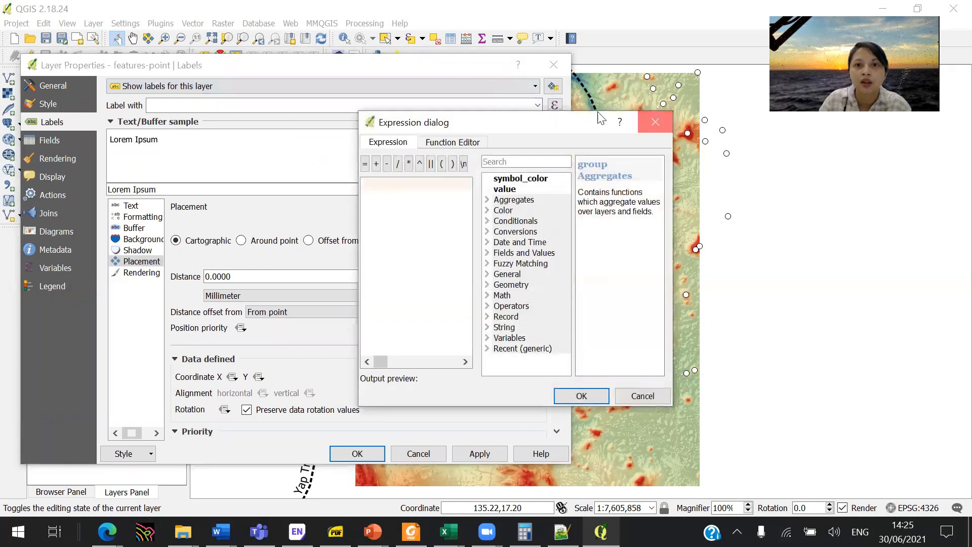
left_click(537, 108)
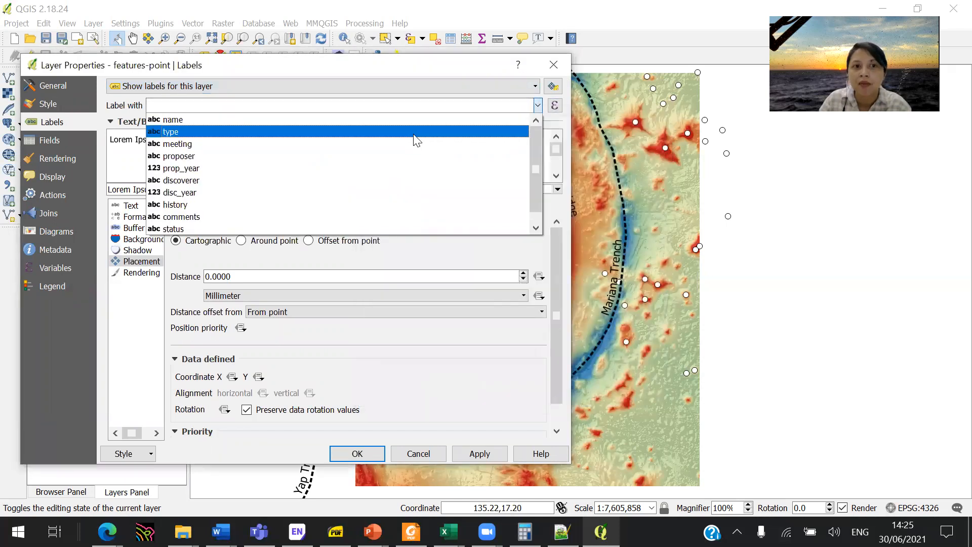
Step: Label the features-point layer with the expression name + ' ' + type and apply it to the map
left_click(555, 106)
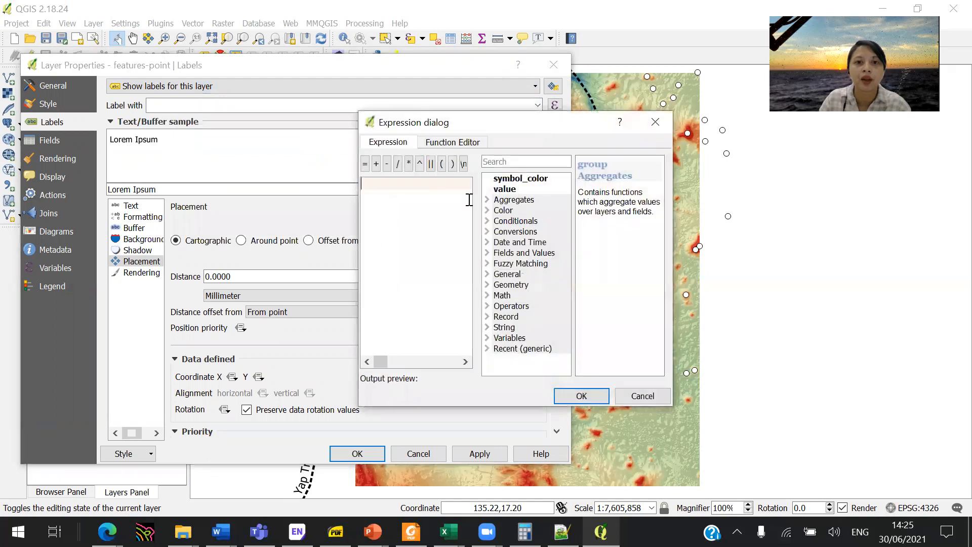
type("name ")
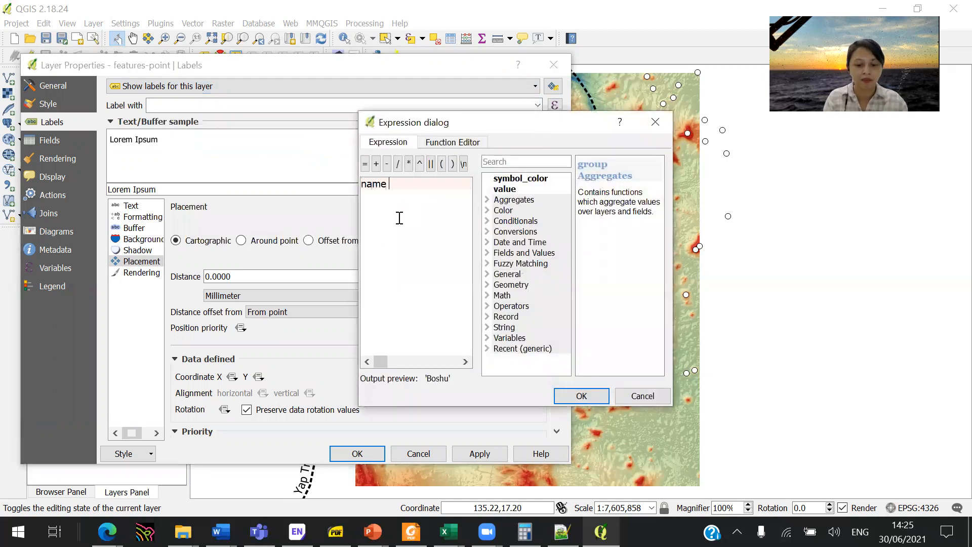
type("+ ' '")
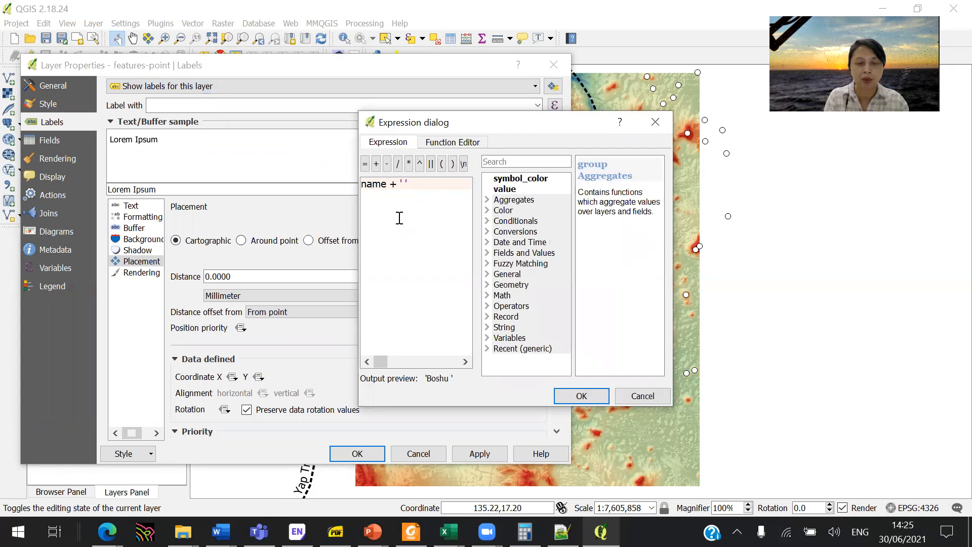
type(" + type")
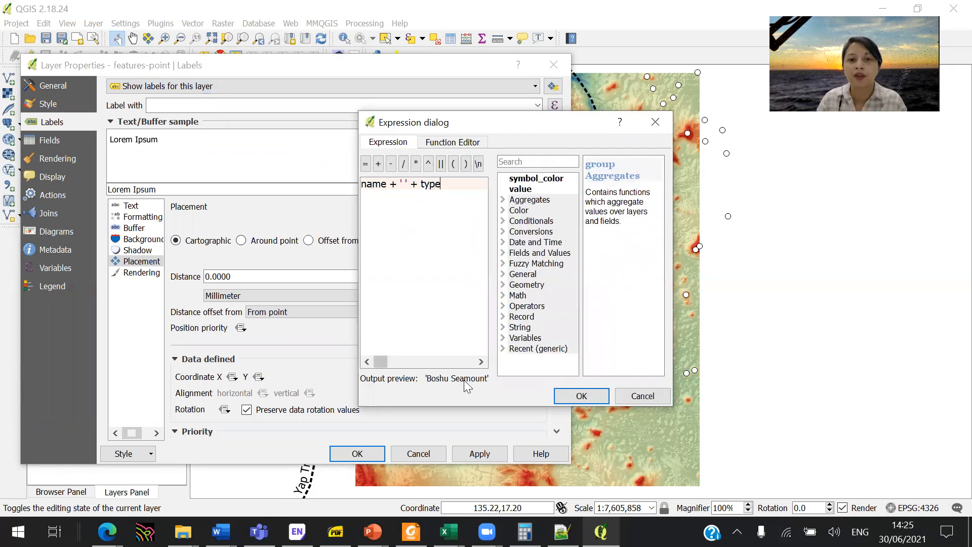
left_click(581, 396)
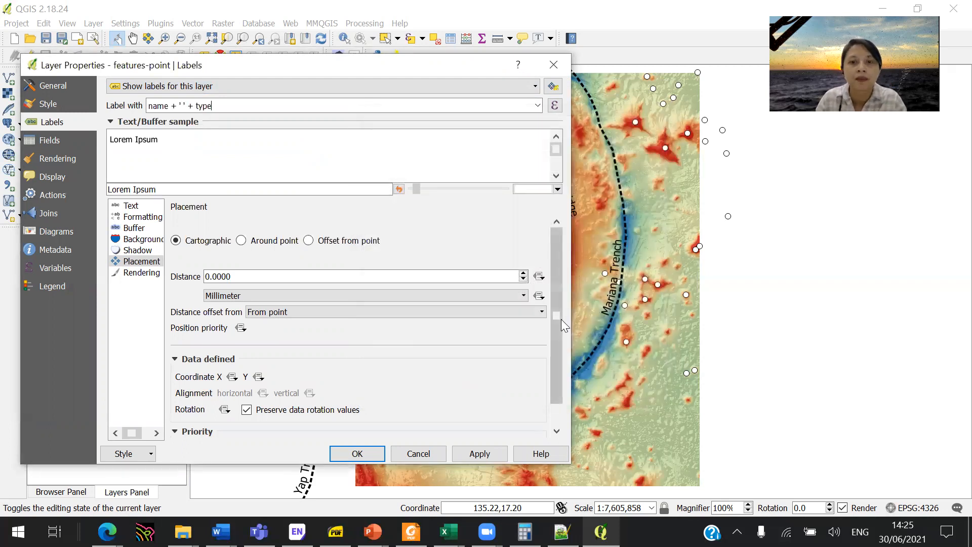
left_click(487, 455)
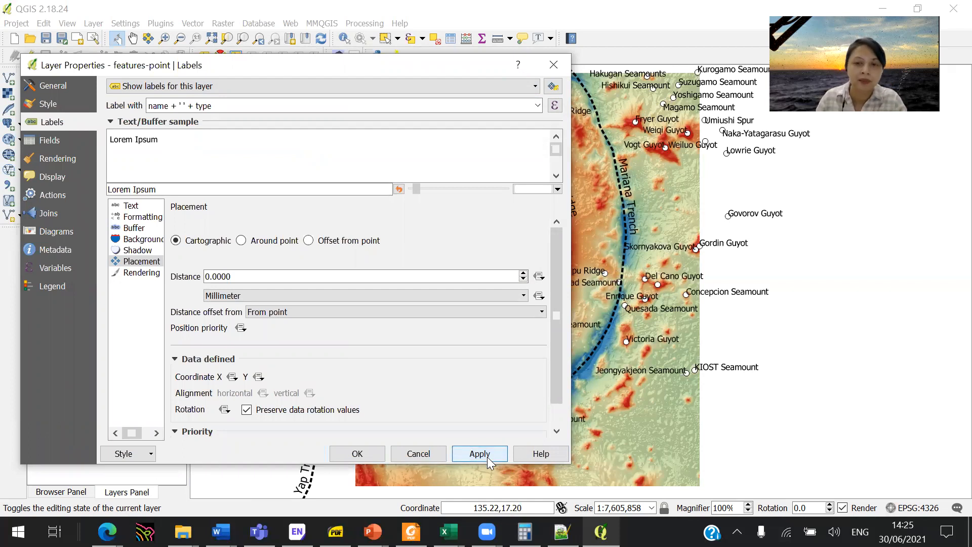
Step: Set the features-point simple marker to size 1 mm with a black fill and apply it to the map
left_click(69, 104)
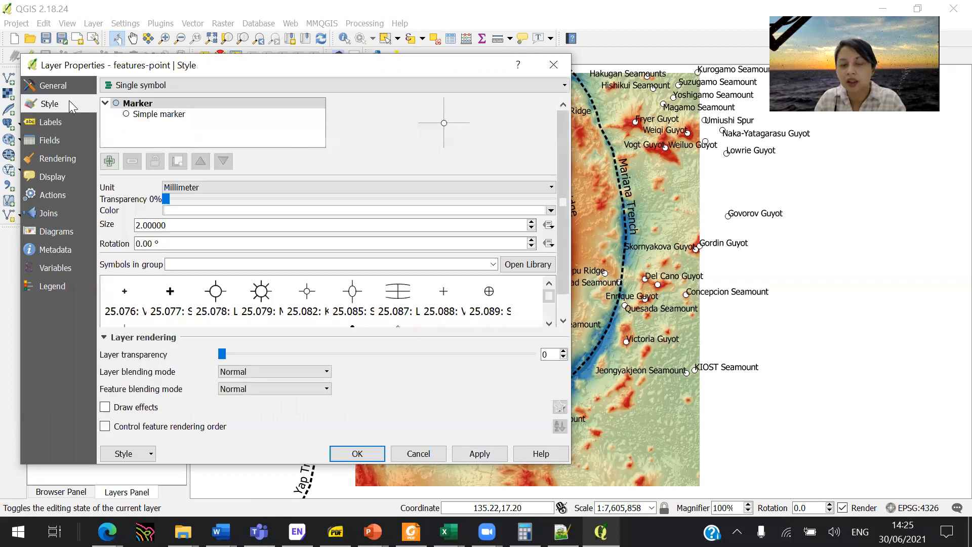
left_click(179, 115)
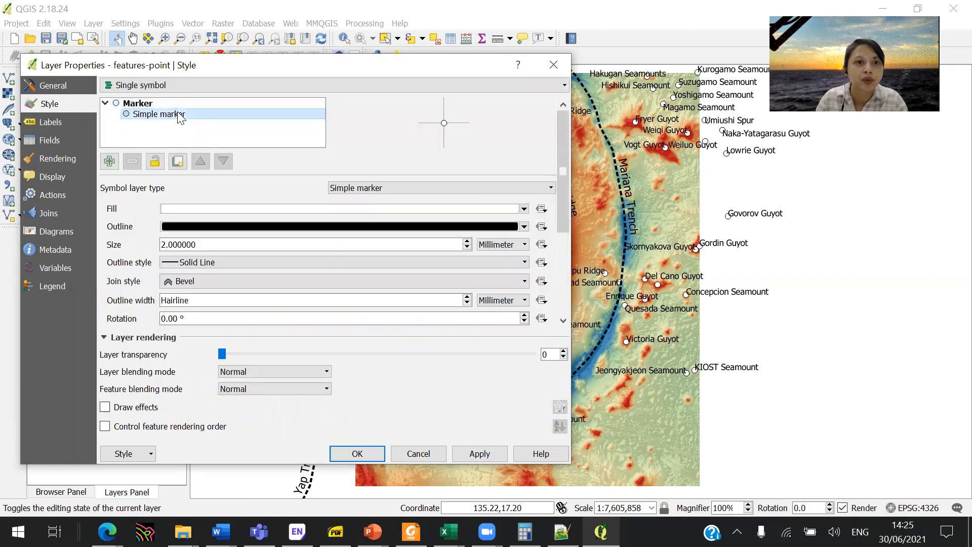
double_click(469, 248)
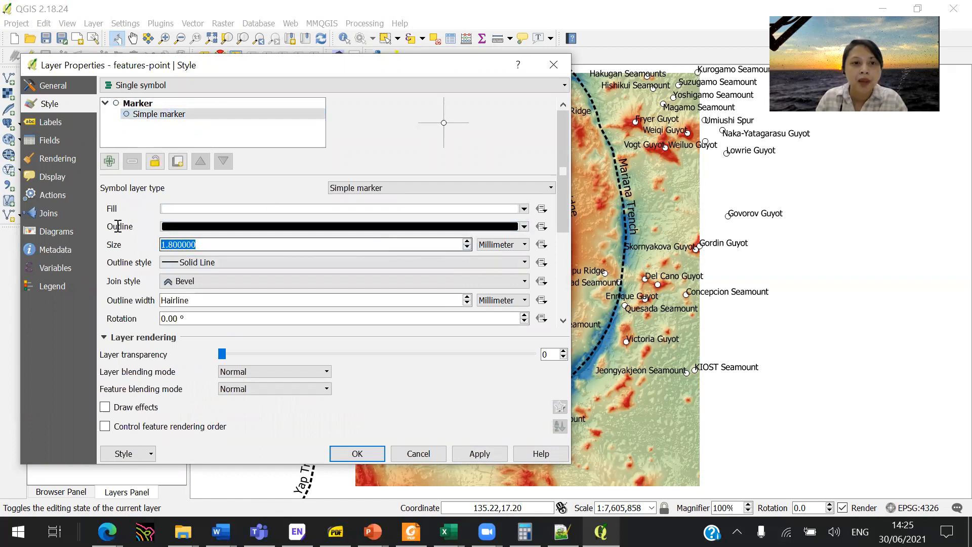
type("1")
left_click(524, 209)
left_click(434, 355)
left_click(489, 454)
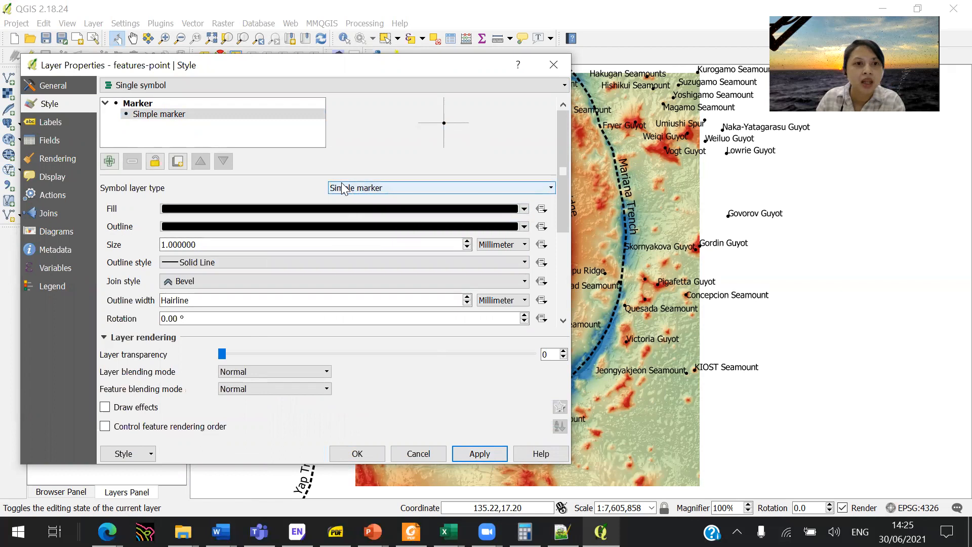
Step: Set the features-point marker size to 1.5 mm, apply it, and accept the layer properties
left_click_drag(168, 246, 173, 247)
type("5")
left_click(481, 455)
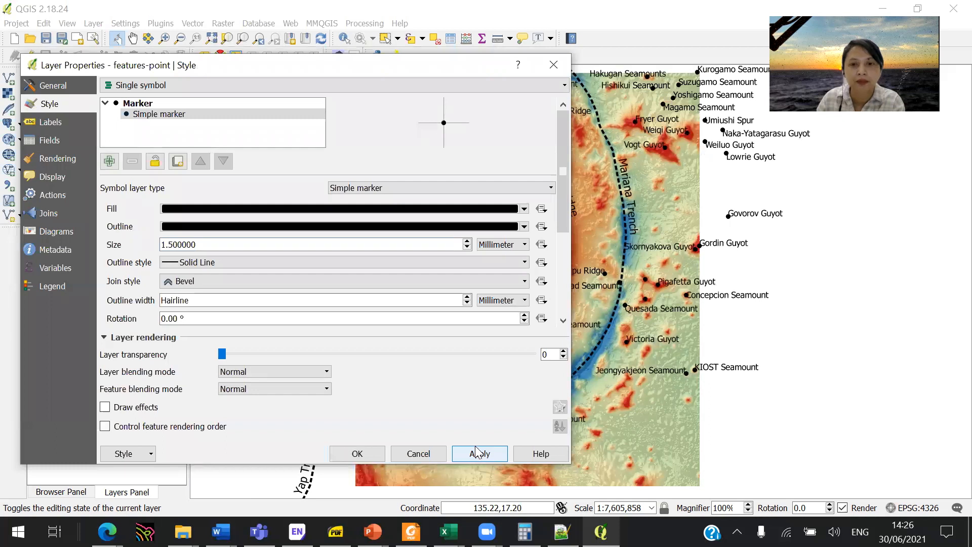
left_click(358, 454)
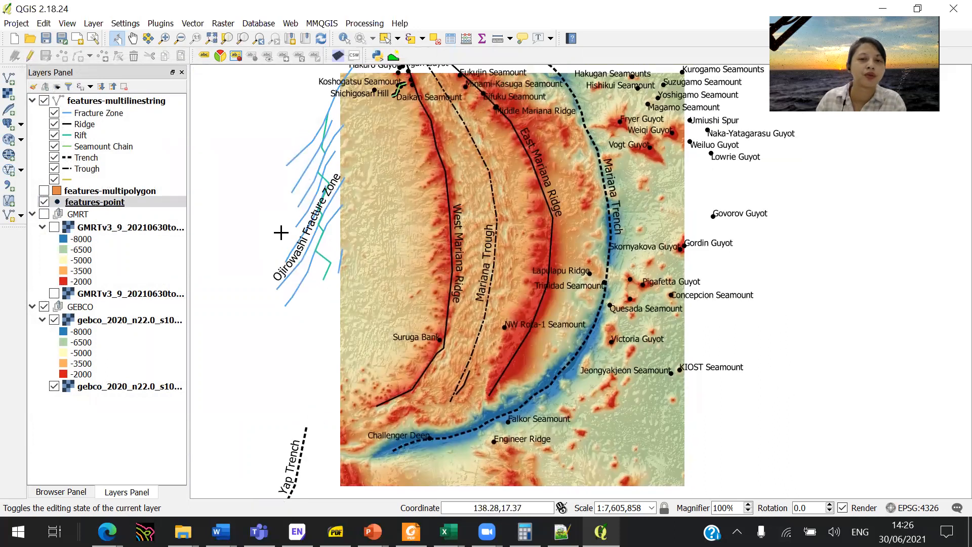
Step: Make the features-multipolygon layer visible, set its fill symbol's transparency to 100%, and apply it
left_click(44, 191)
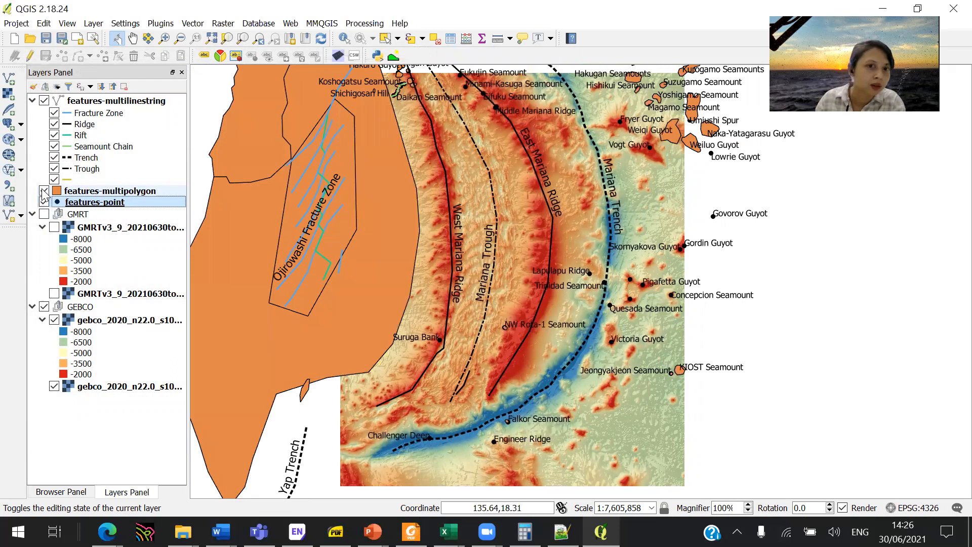
left_click(80, 192)
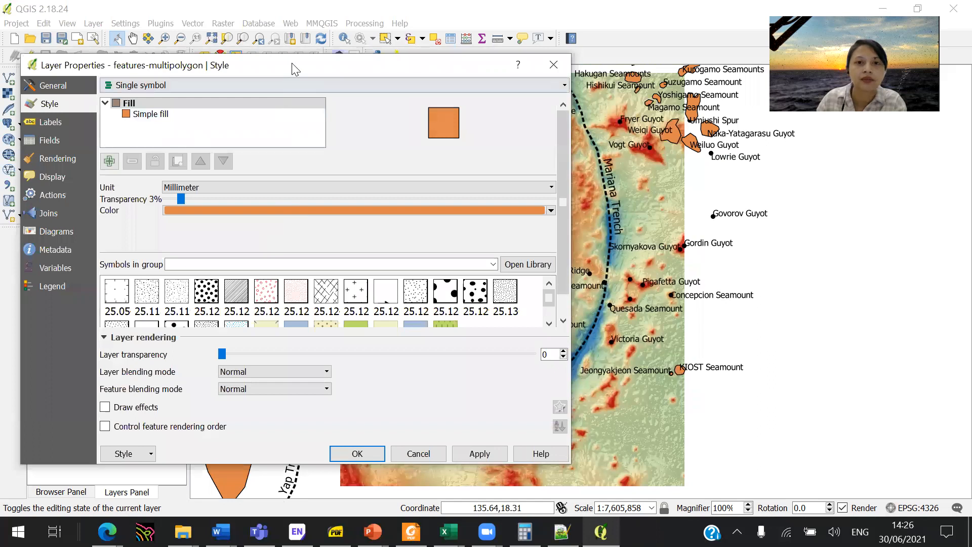
left_click_drag(296, 69, 601, 82)
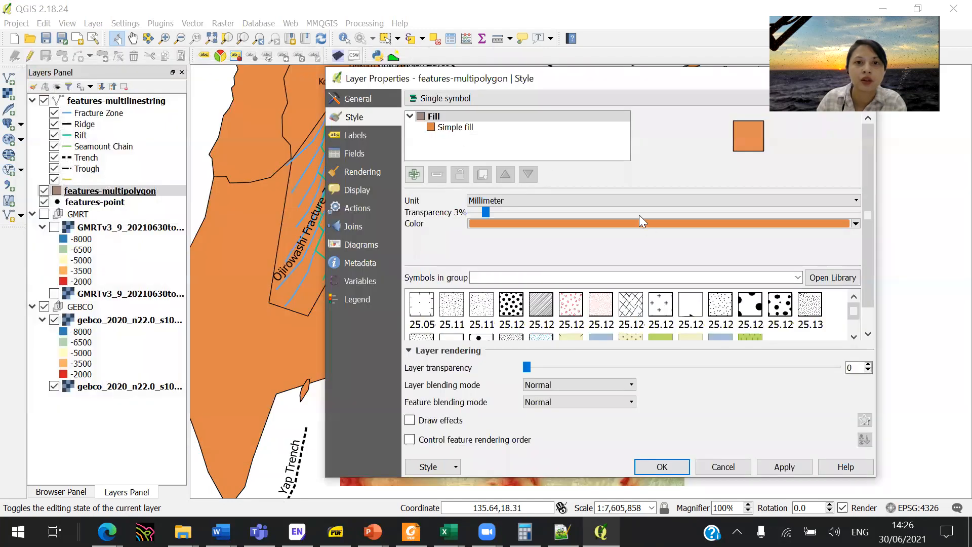
left_click_drag(487, 209, 874, 213)
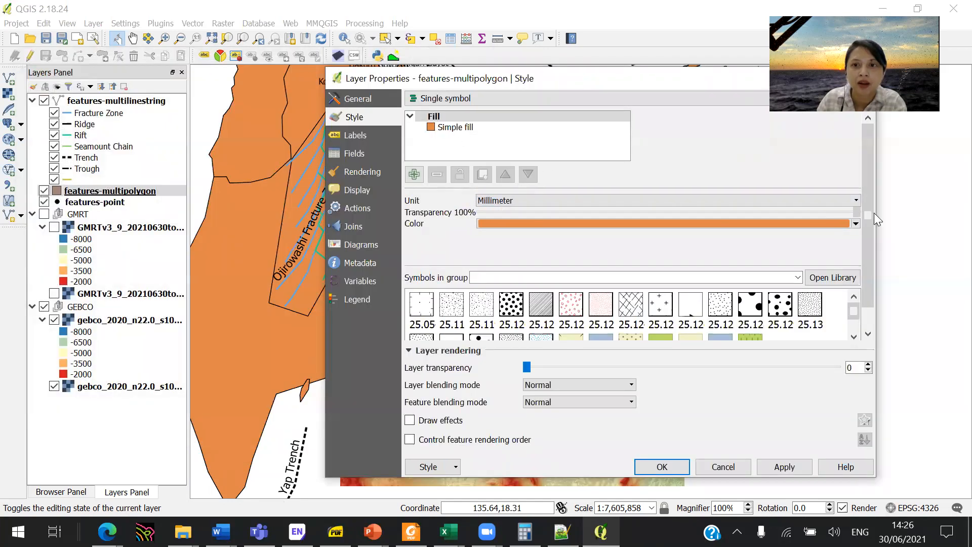
left_click(784, 467)
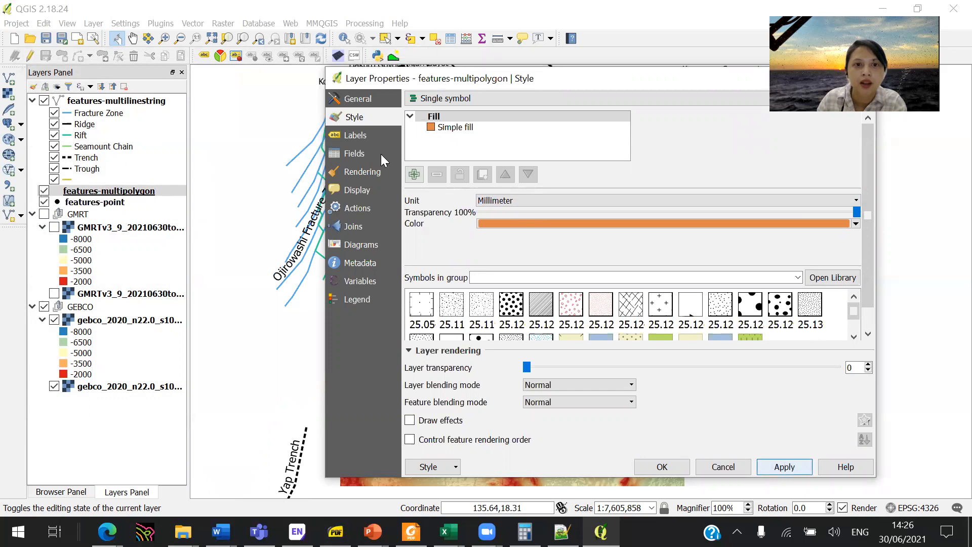
Step: Turn on labeling for the features-multipolygon layer with Show labels for this layer
left_click(366, 134)
left_click(551, 103)
left_click(553, 124)
left_click_drag(557, 78, 377, 84)
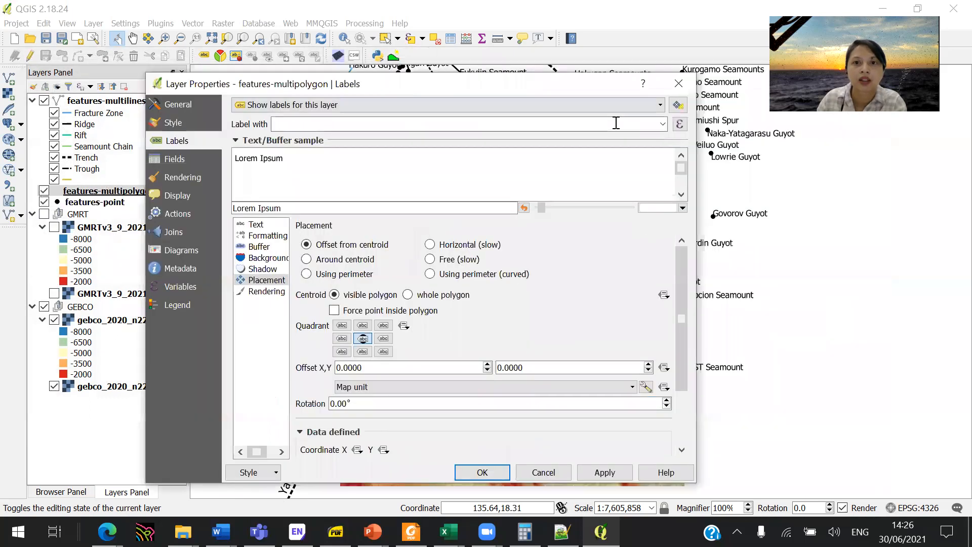
Step: Label the features-multipolygon layer with the expression name + ' ' + type and apply it to the map
left_click(663, 124)
left_click(685, 124)
left_click(681, 124)
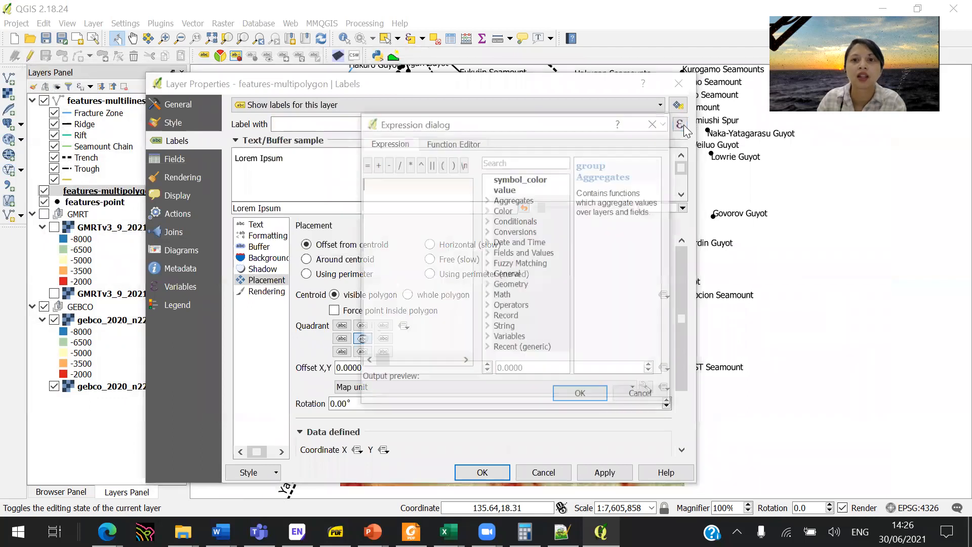
type("nam")
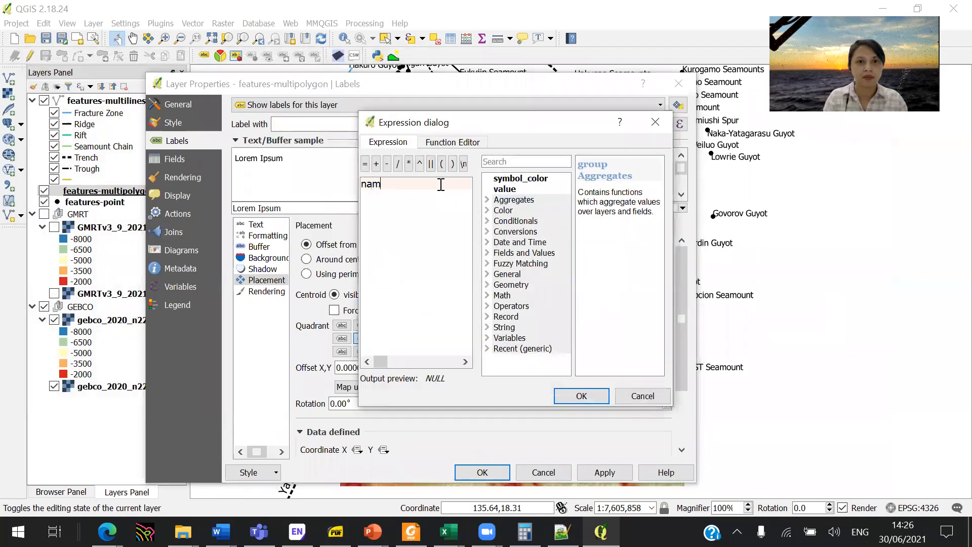
type("e + ' ' +")
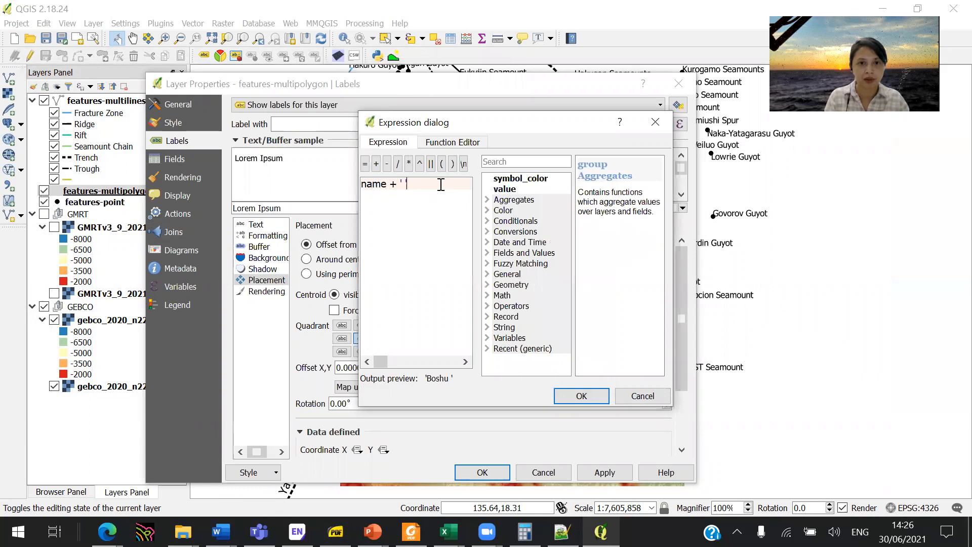
type(" type")
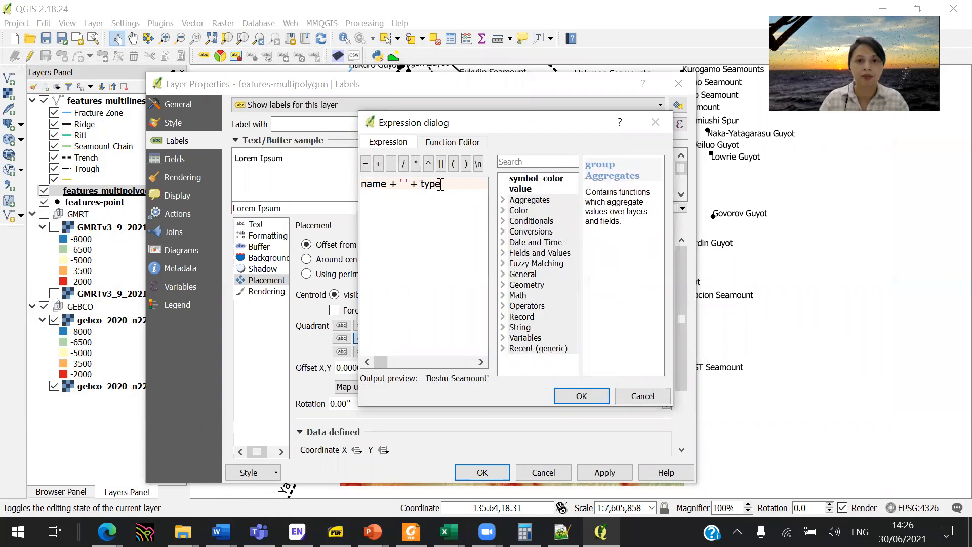
left_click(591, 400)
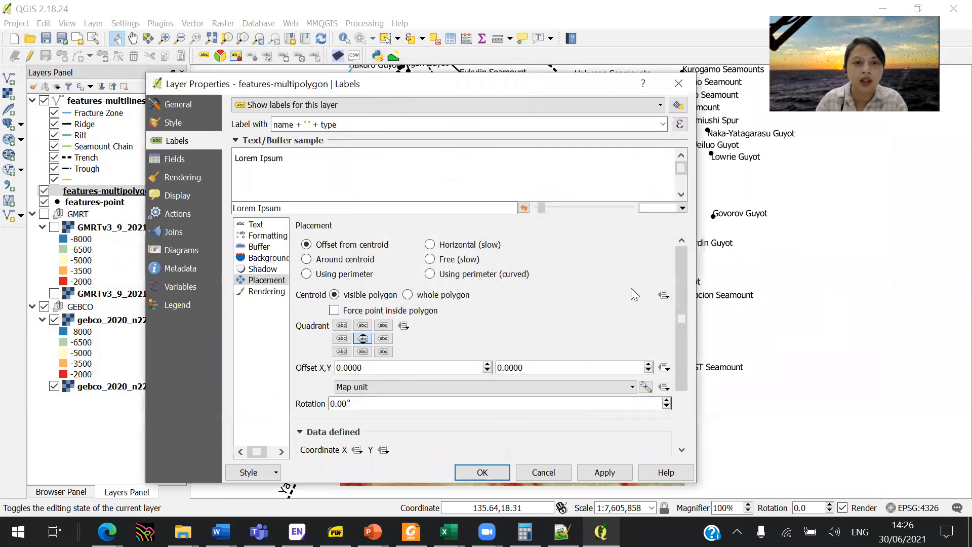
left_click(622, 472)
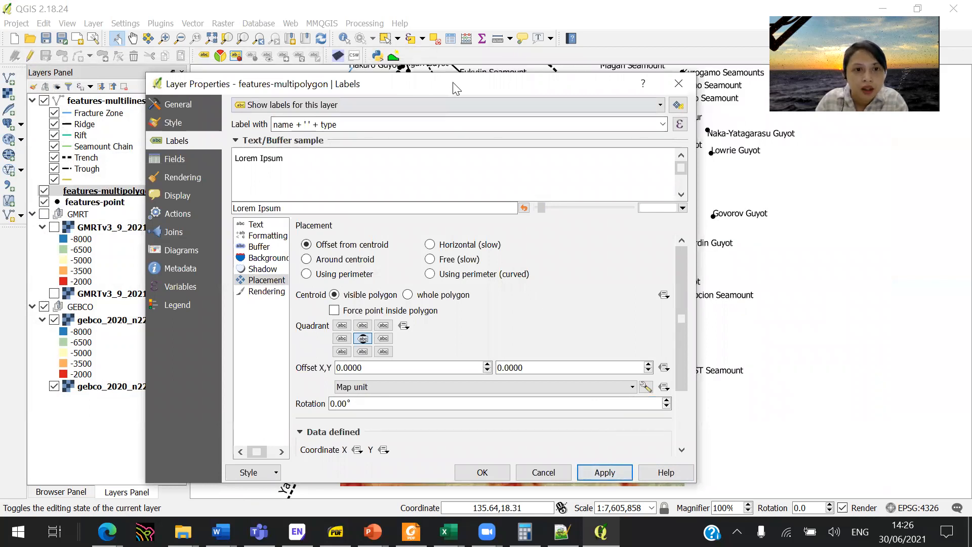
Step: Try the Around centroid placement for the polygon labels and apply it to the map
left_click_drag(454, 83, 859, 73)
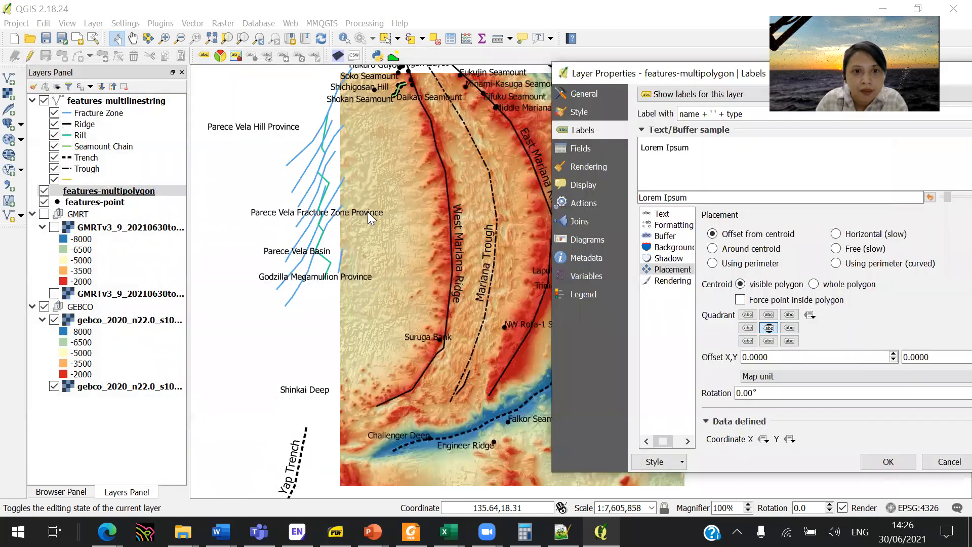
left_click(681, 269)
left_click(762, 249)
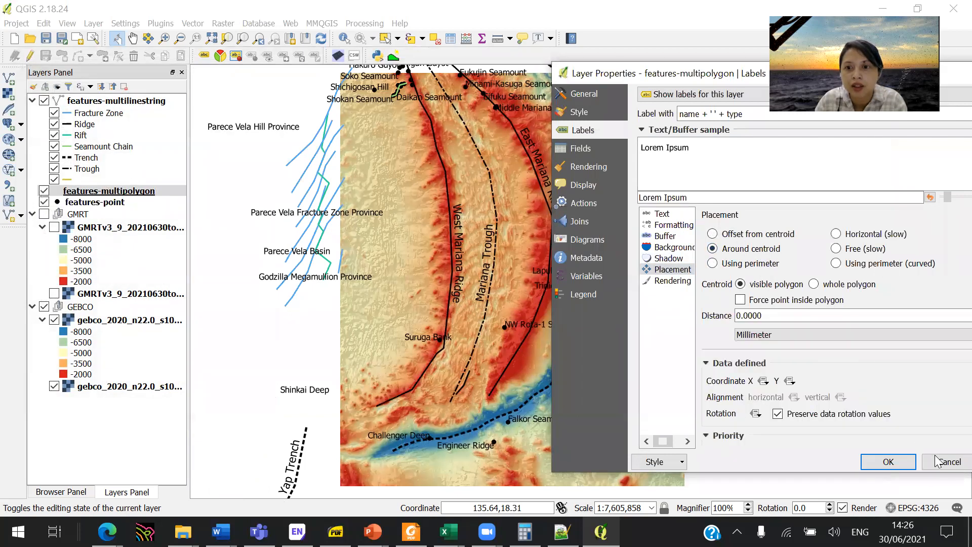
left_click_drag(715, 74, 600, 67)
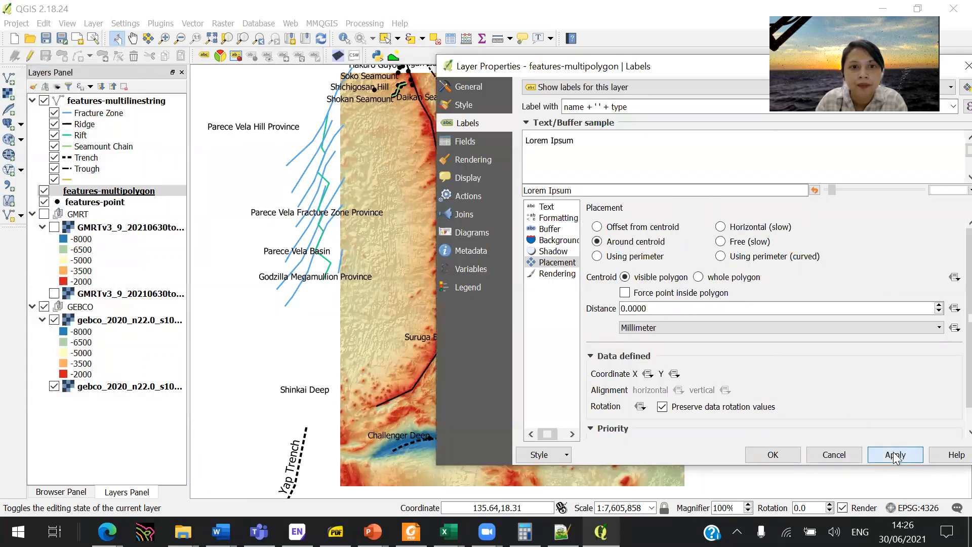
left_click(894, 455)
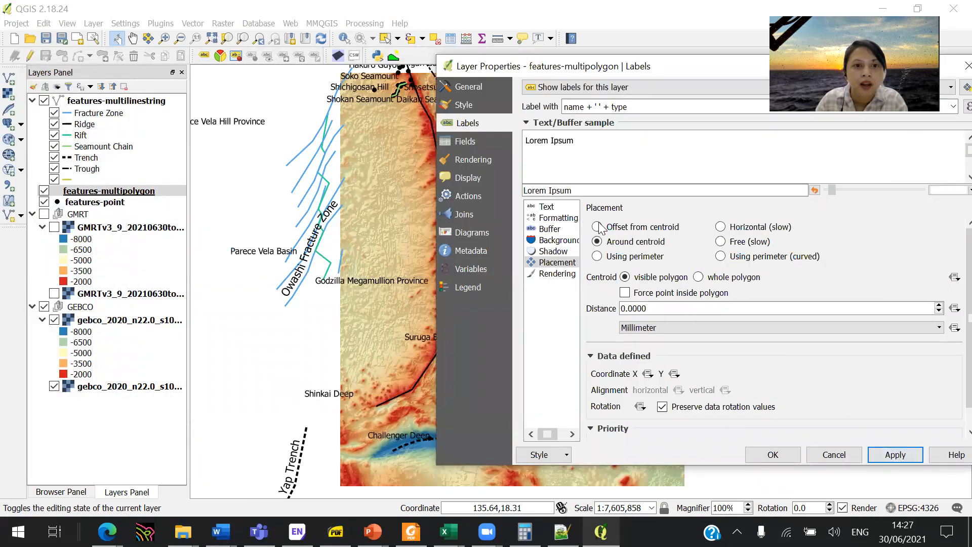
Step: Set the polygon fill symbol's transparency to 7% and apply it to reveal the polygon areas behind the labels
left_click(483, 107)
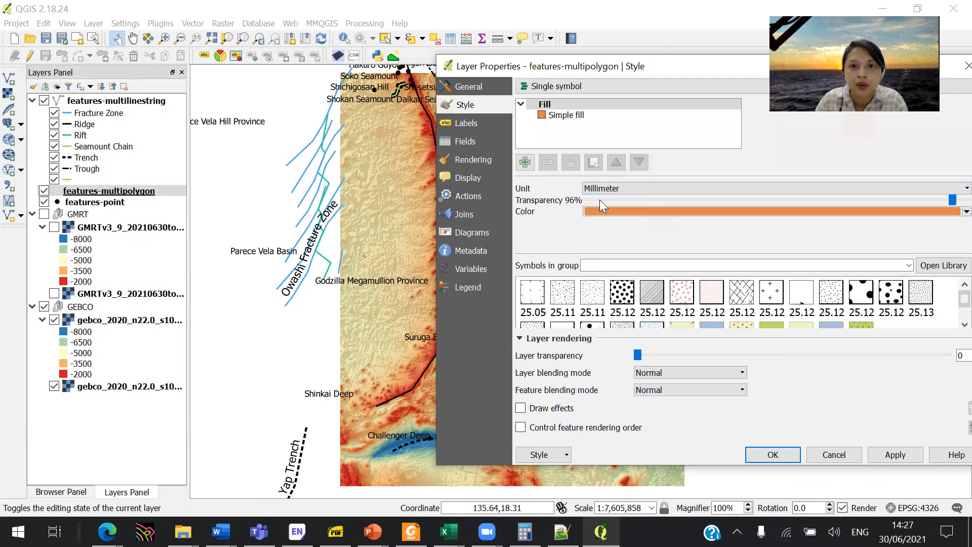
left_click_drag(941, 199, 609, 200)
left_click(898, 454)
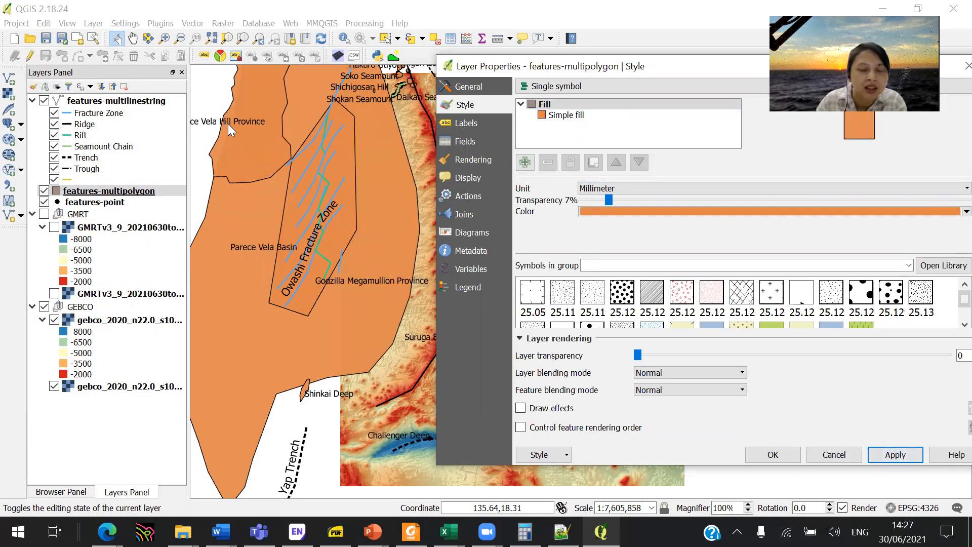
Step: Try the Free (slow) placement for the polygon labels and apply it to the map
left_click(487, 123)
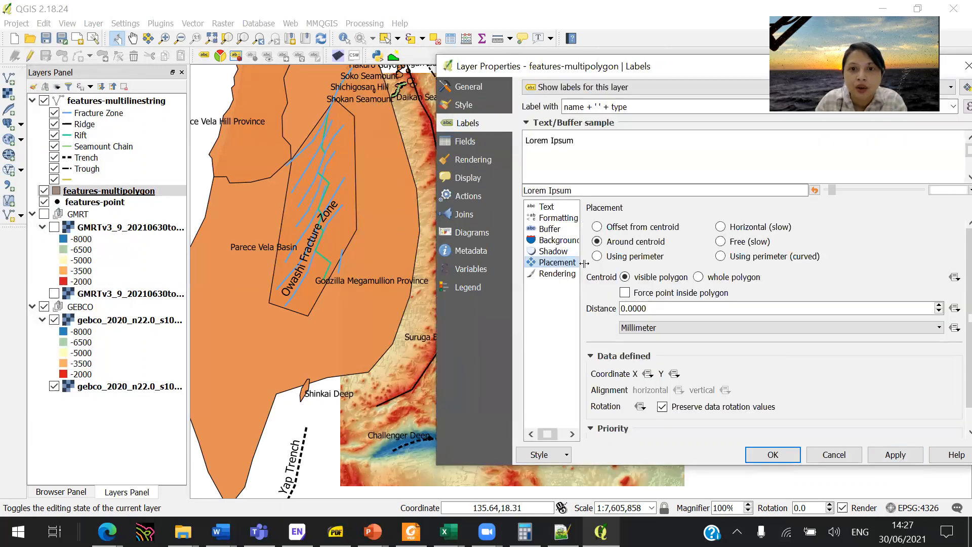
left_click(645, 258)
left_click(647, 242)
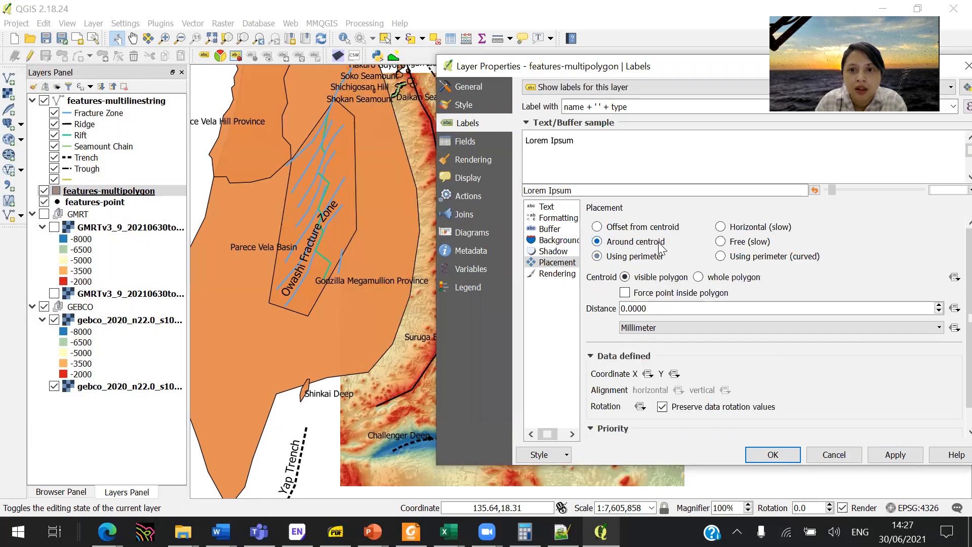
left_click(762, 242)
left_click(898, 461)
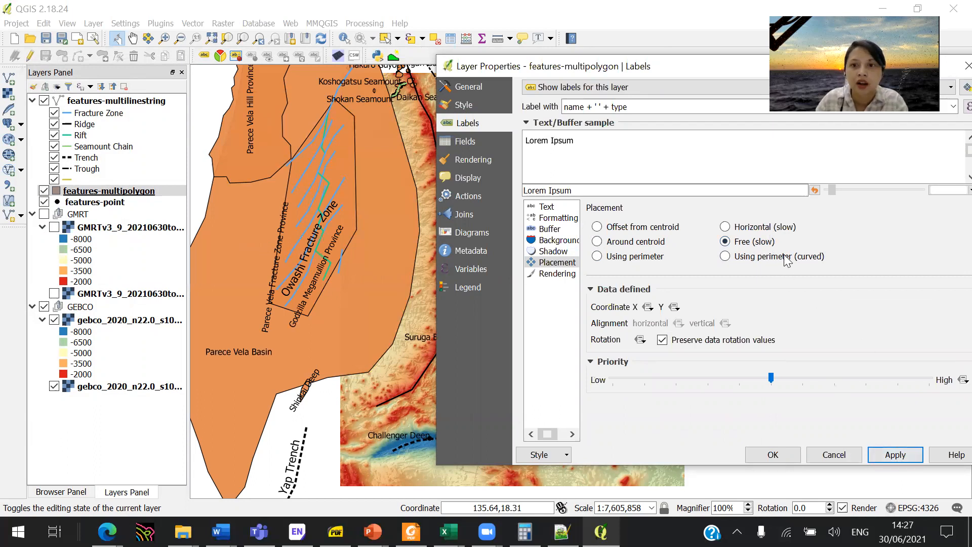
Step: Set the polygon labels' placement to Using perimeter (curved) and apply it
left_click(786, 257)
left_click(893, 455)
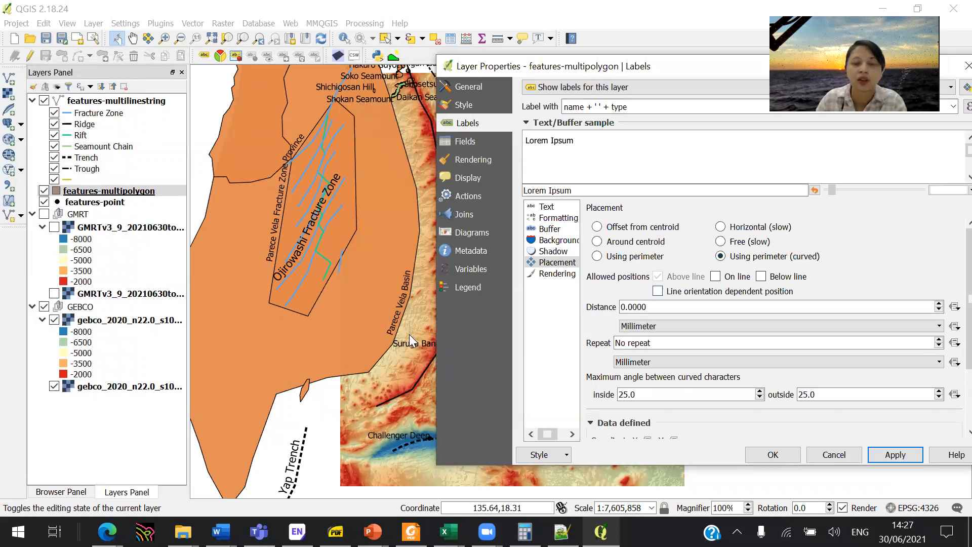
Step: Set the polygon fill symbol's transparency back to 100% and accept the features-multipolygon layer properties
left_click(476, 99)
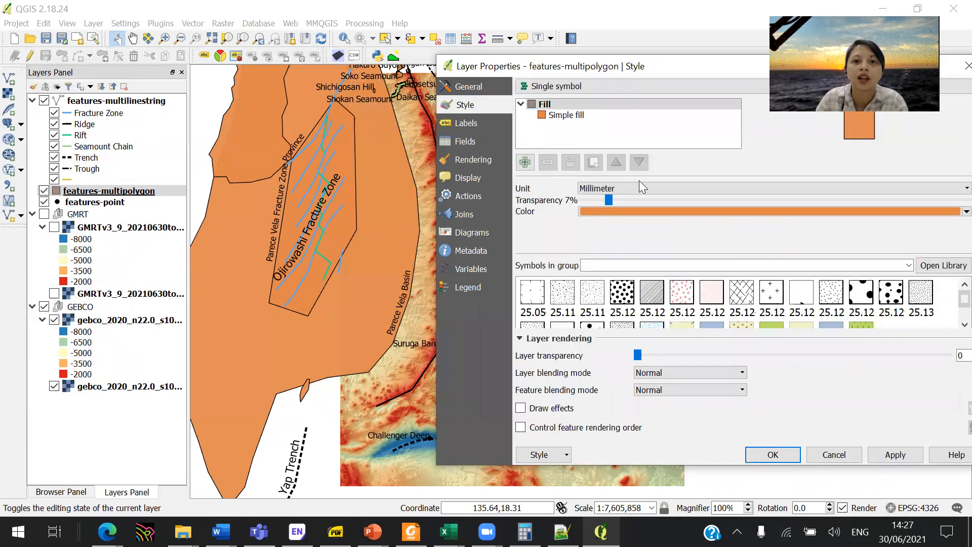
left_click_drag(606, 198, 968, 200)
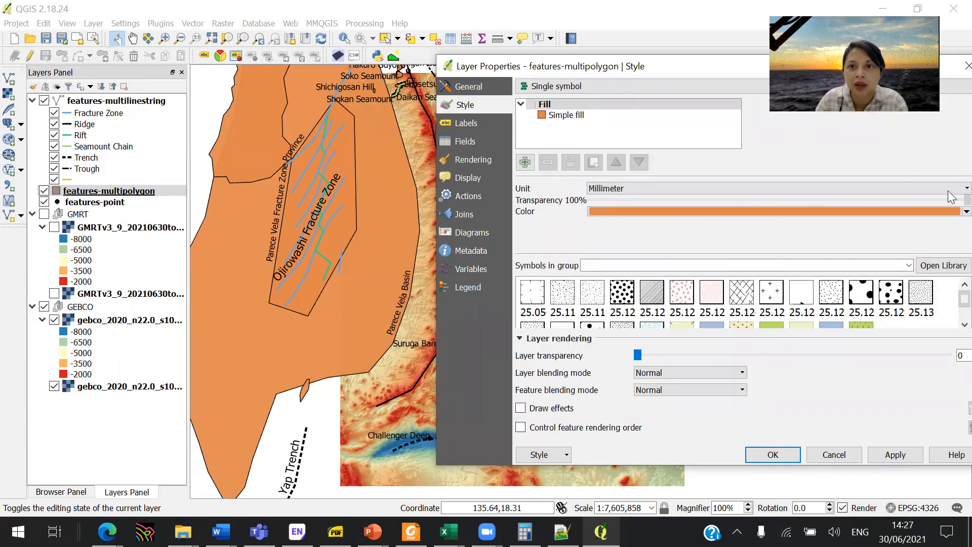
left_click_drag(694, 72, 516, 94)
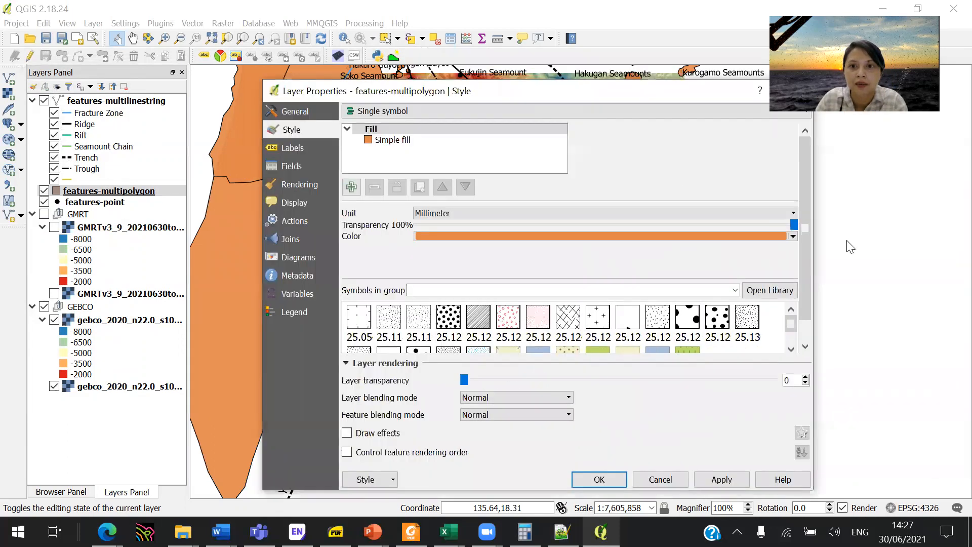
left_click(609, 480)
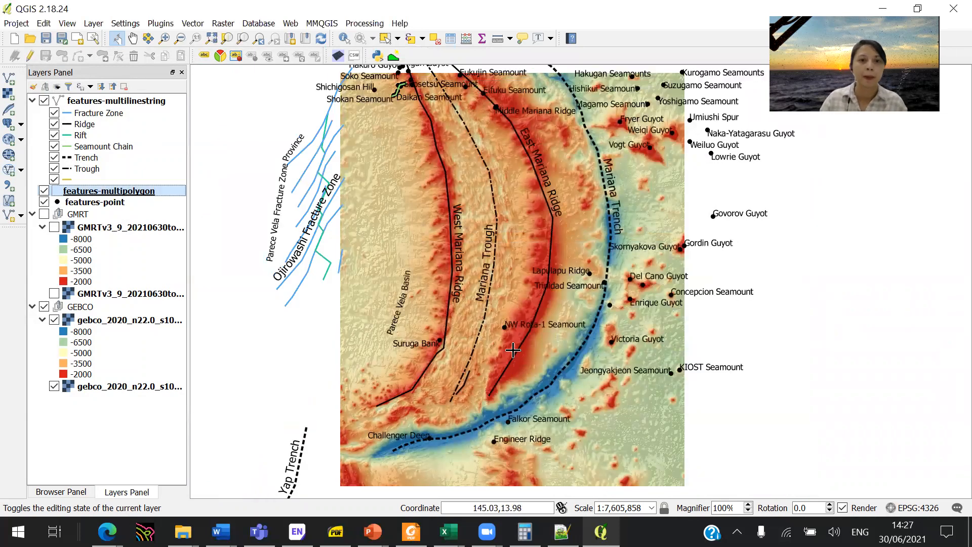